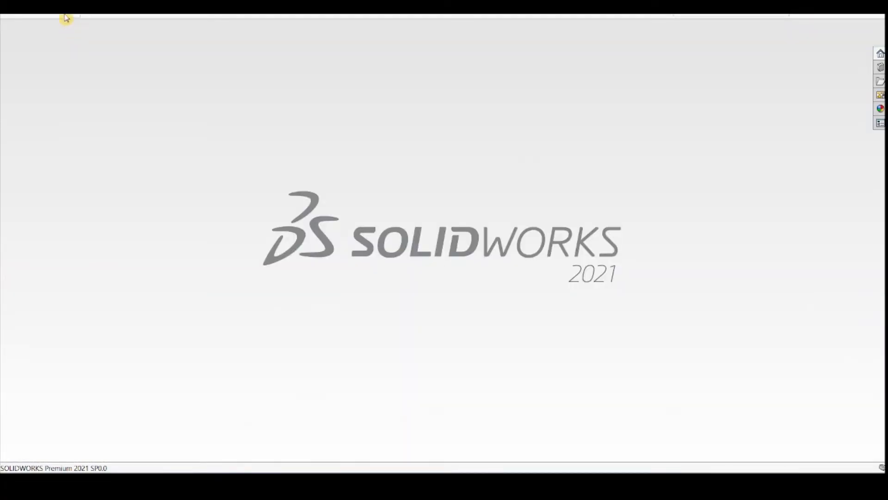
# - Create a new assembly document and start a layout in it without inserting a component, then select the origin
pyautogui.click(65, 18)
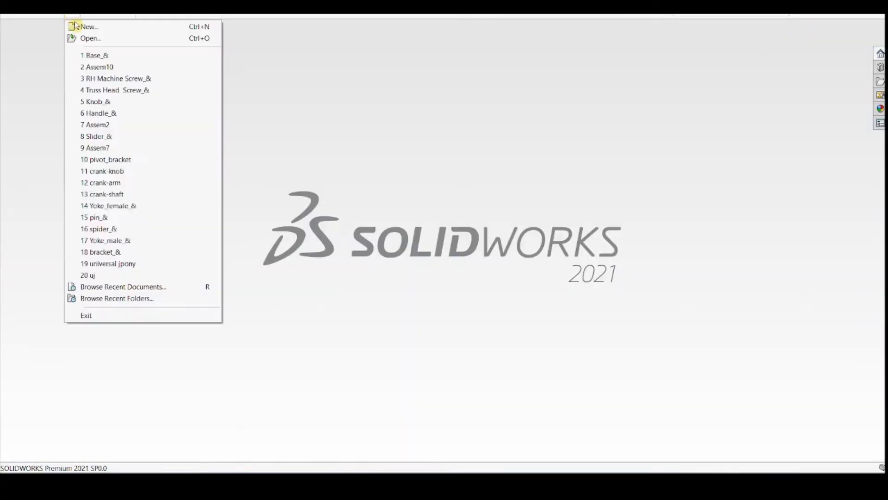
pyautogui.click(79, 29)
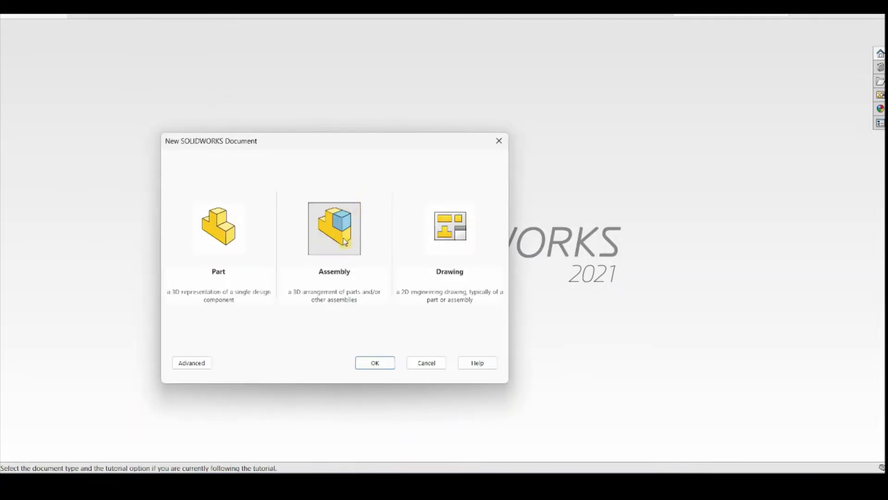
pyautogui.click(325, 251)
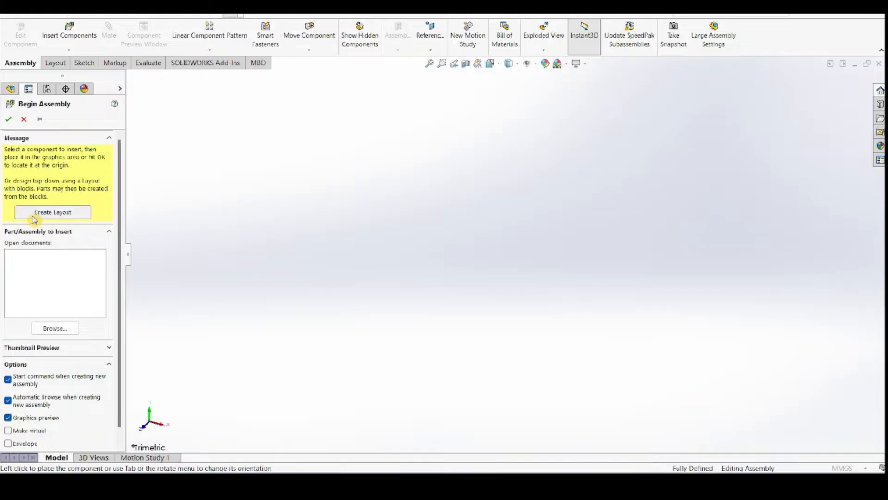
pyautogui.click(595, 294)
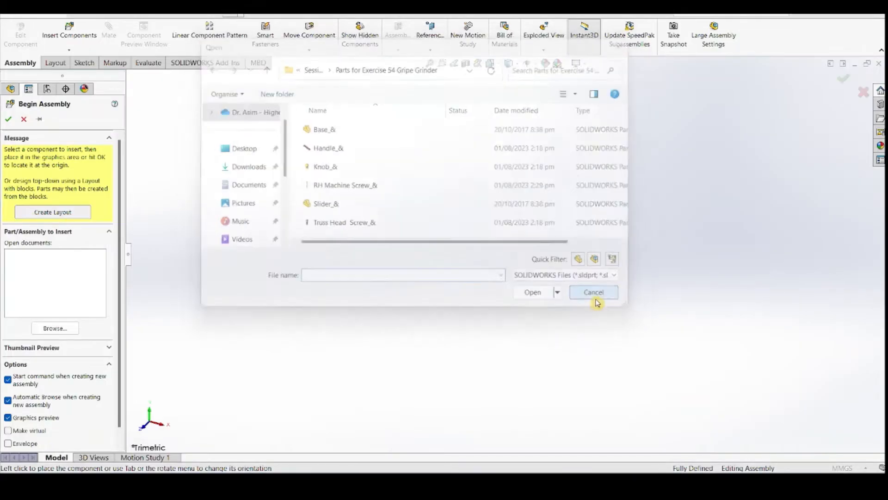
pyautogui.click(57, 212)
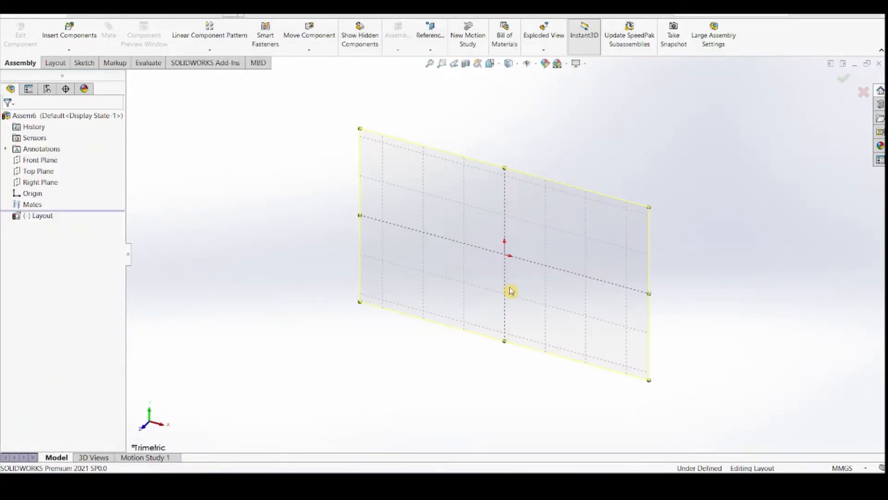
pyautogui.click(505, 254)
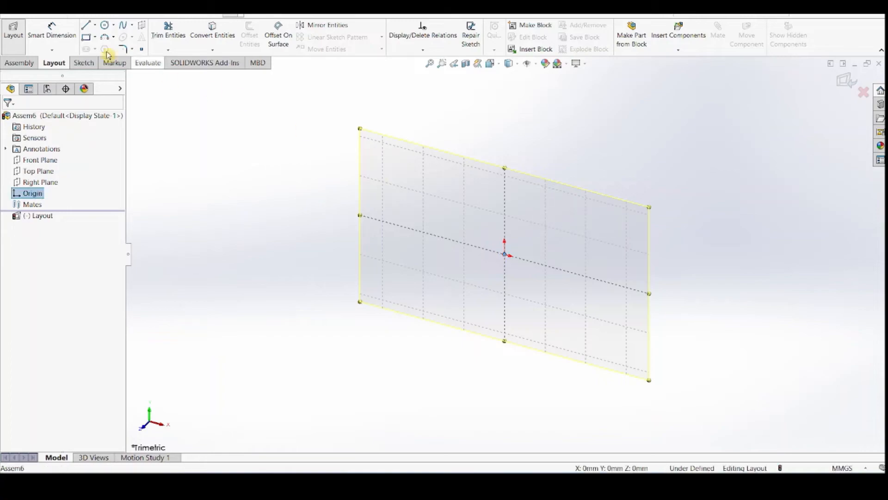
# - Insert the Base_& part at the assembly origin and exit the layout
pyautogui.click(21, 64)
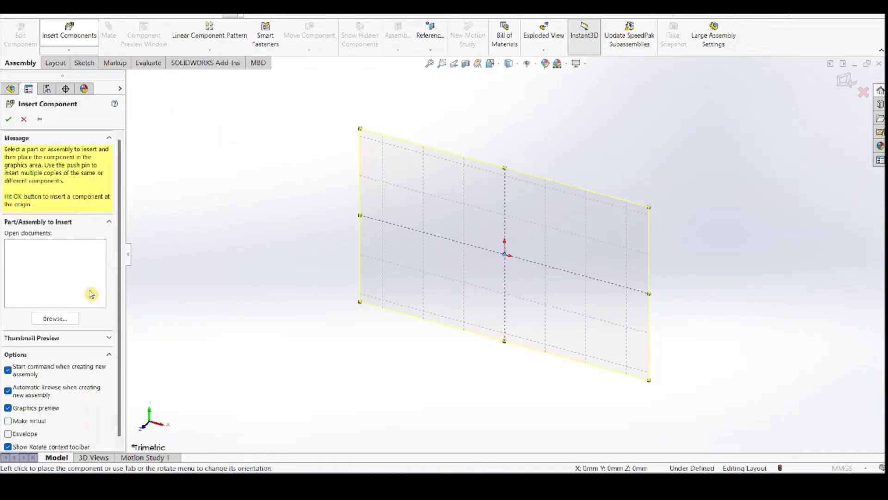
pyautogui.click(74, 318)
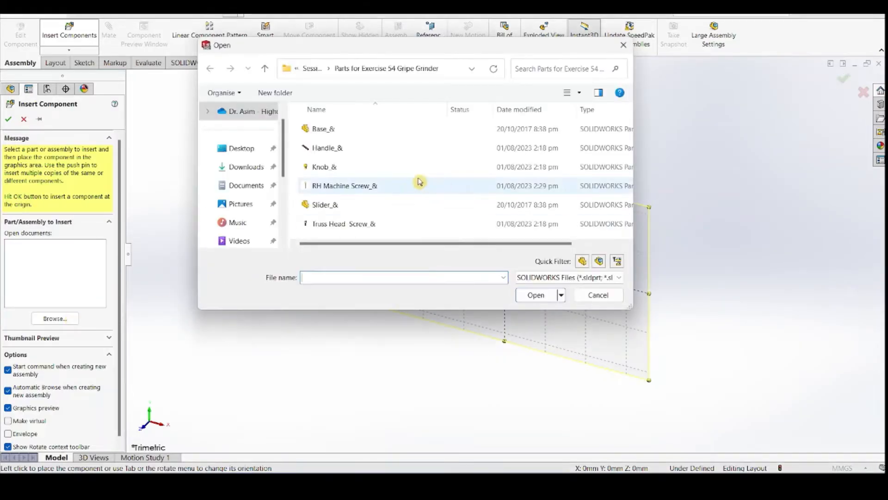
pyautogui.click(396, 129)
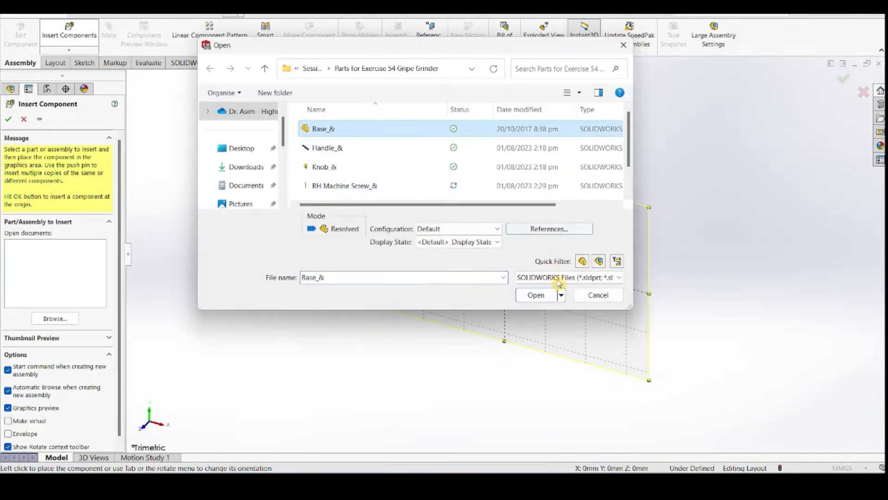
pyautogui.click(540, 294)
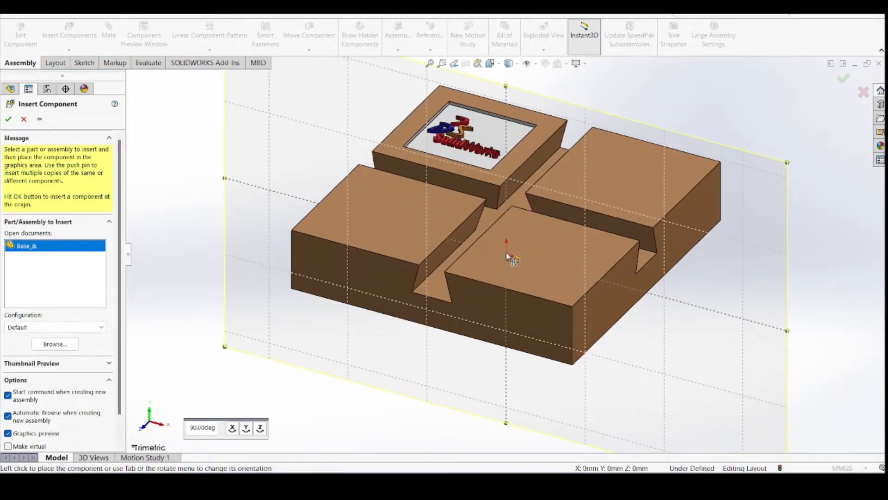
pyautogui.click(507, 256)
pyautogui.click(508, 261)
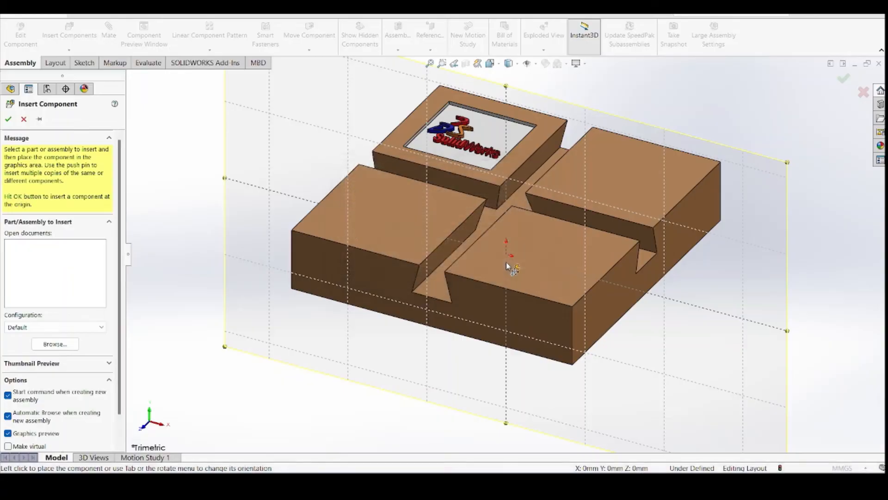
pyautogui.click(844, 83)
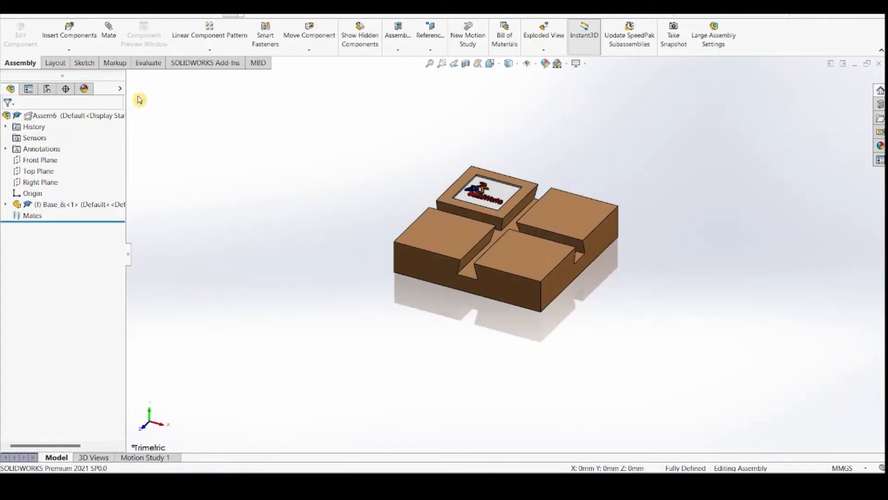
# - Insert the Slider_& part and place it in free space beside the base
pyautogui.click(83, 31)
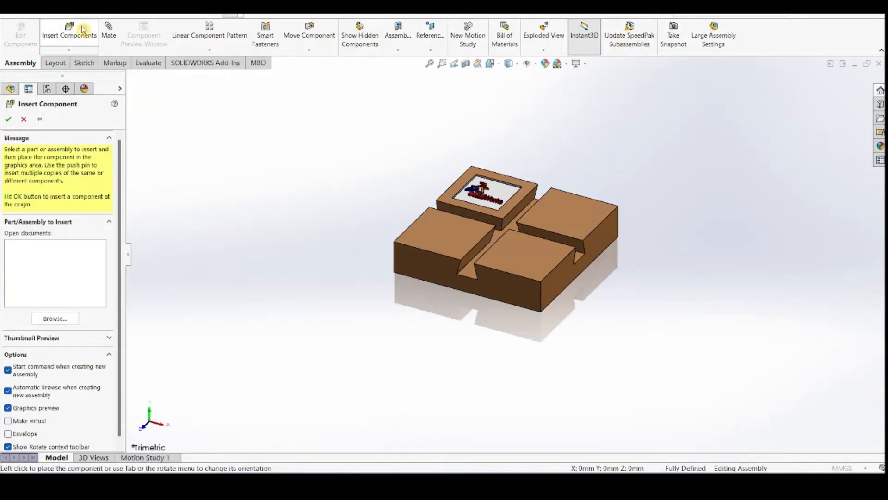
pyautogui.click(51, 318)
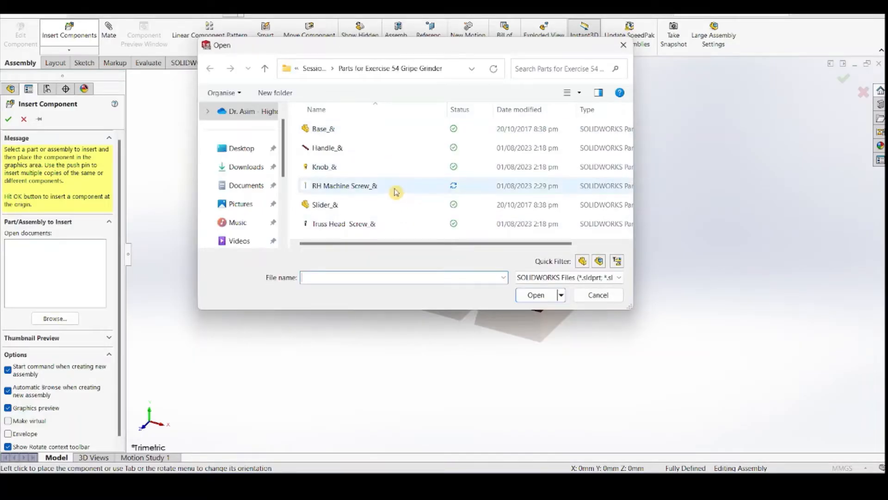
pyautogui.click(393, 203)
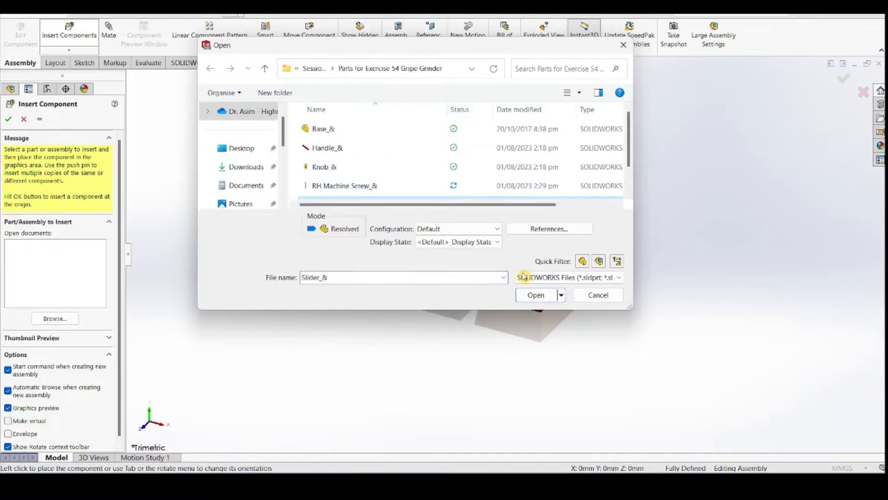
pyautogui.click(534, 295)
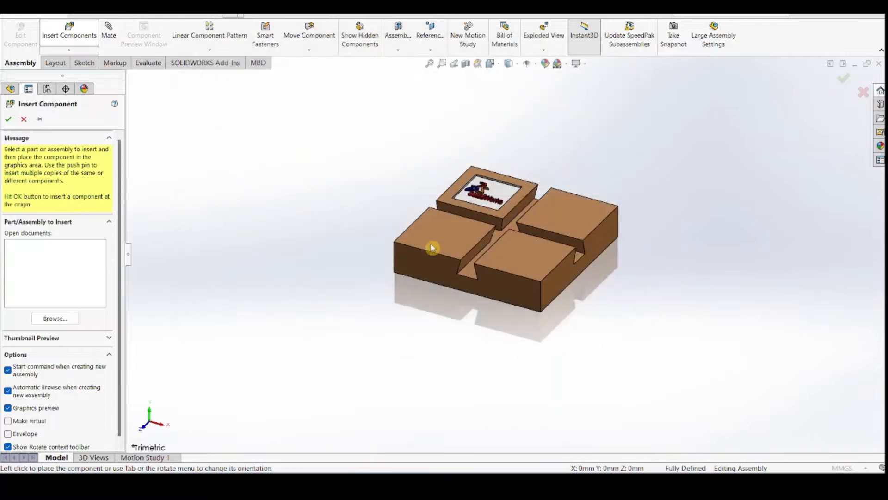
pyautogui.click(358, 220)
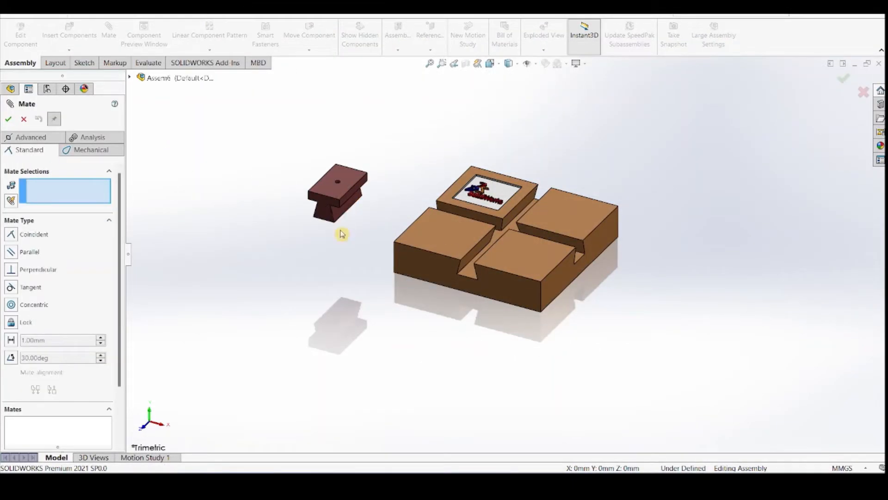
# - Add a Coincident mate between the slider's bottom face and the floor of the base's crossed slots
pyautogui.moveTo(341, 233); pyautogui.dragTo(428, 108, button='middle')
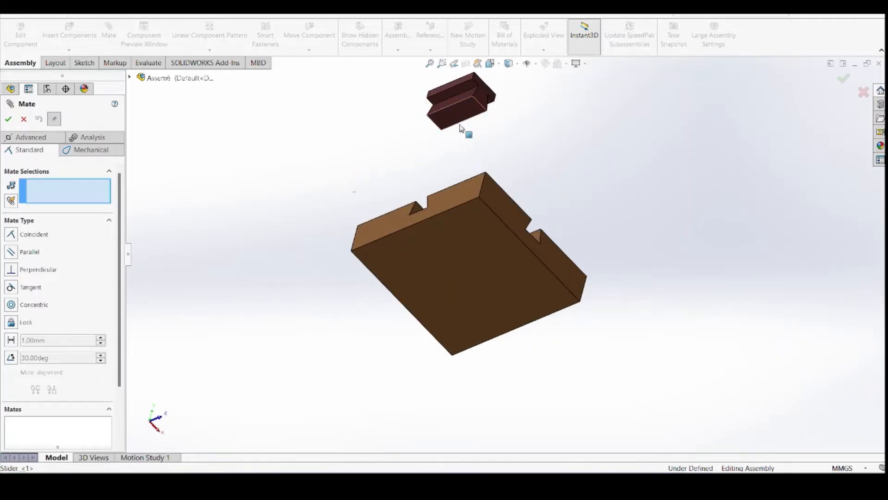
pyautogui.click(453, 111)
pyautogui.moveTo(499, 145); pyautogui.dragTo(359, 293, button='middle')
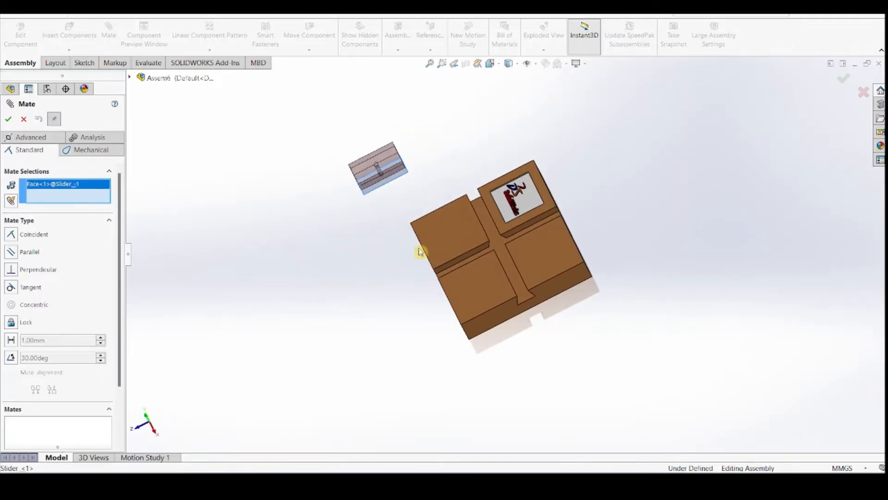
pyautogui.click(487, 226)
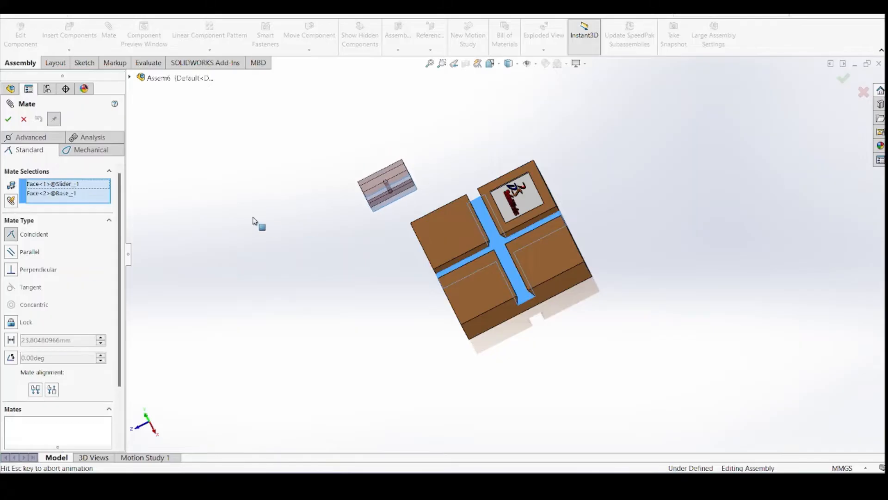
pyautogui.click(8, 120)
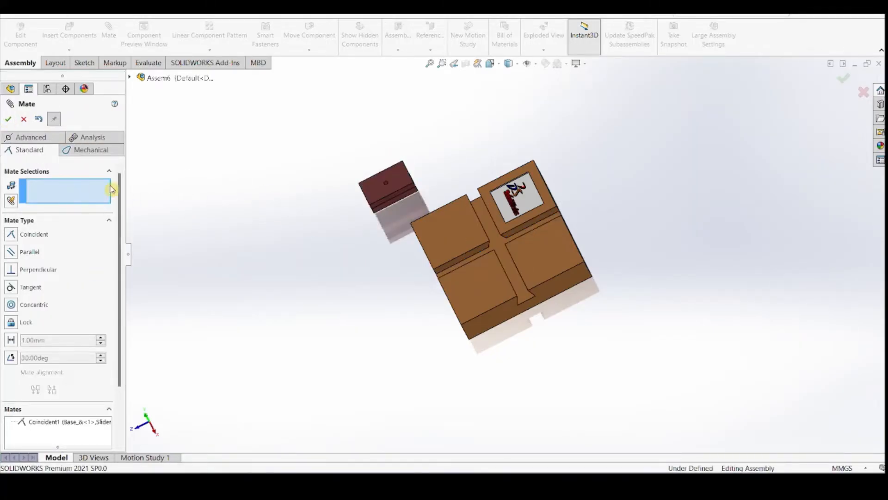
# - Add a centered Width mate between the slider's two angled dovetail faces and the two angled walls of one base slot
pyautogui.click(26, 137)
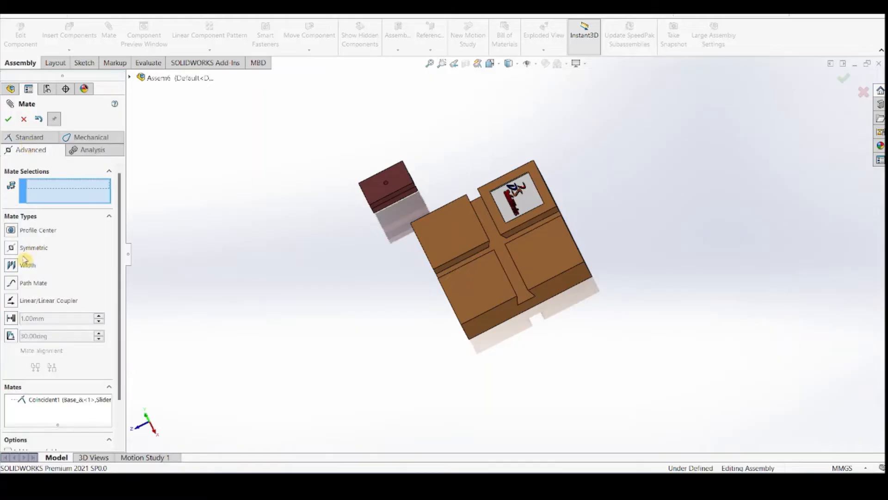
pyautogui.click(13, 268)
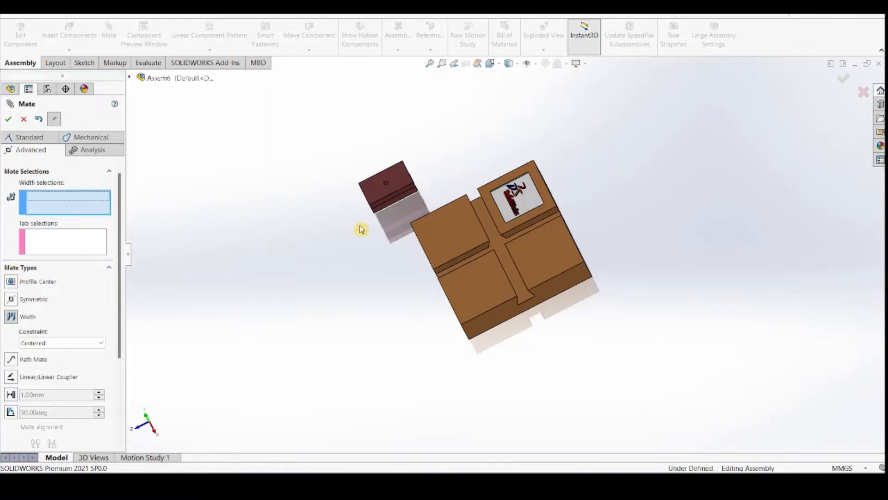
pyautogui.scroll(5, 489, 214)
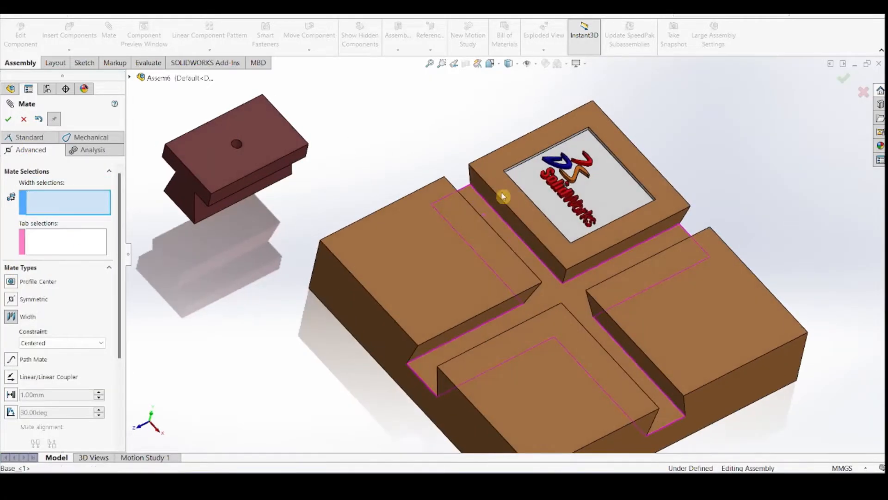
pyautogui.click(488, 199)
pyautogui.moveTo(489, 200); pyautogui.dragTo(588, 162, button='middle')
pyautogui.click(487, 221)
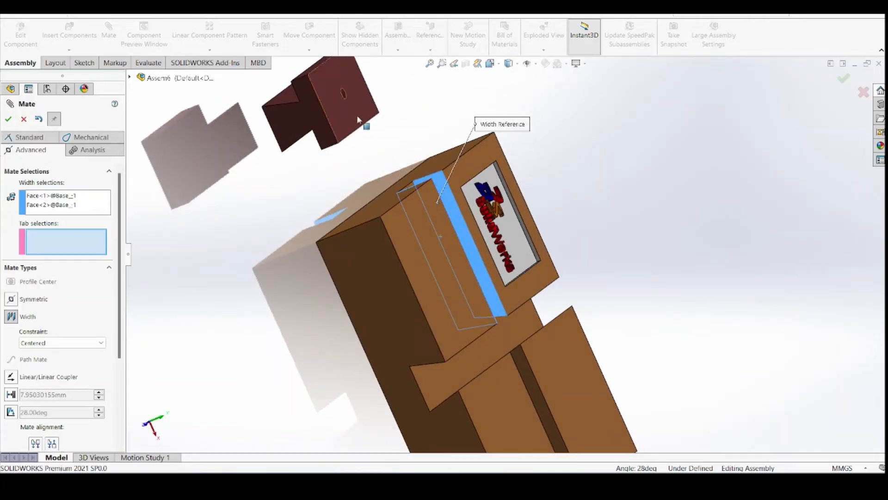
pyautogui.click(289, 96)
pyautogui.moveTo(288, 96); pyautogui.dragTo(323, 82, button='middle')
pyautogui.click(323, 83)
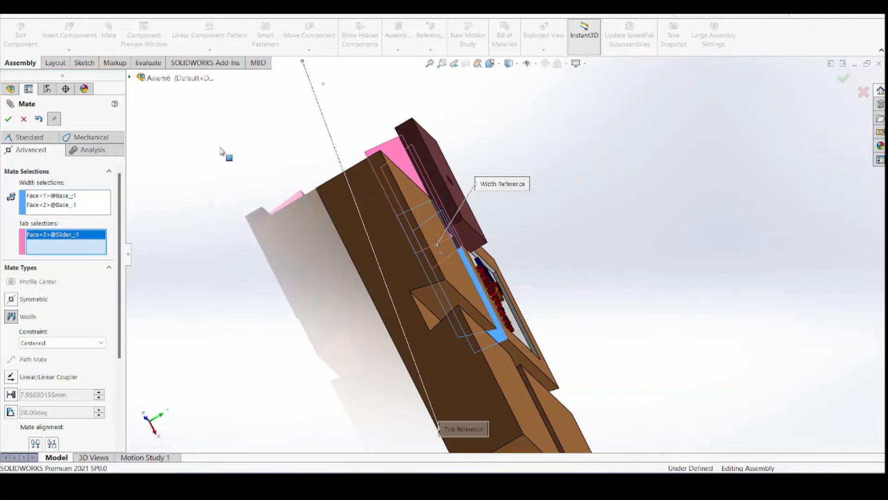
pyautogui.click(490, 63)
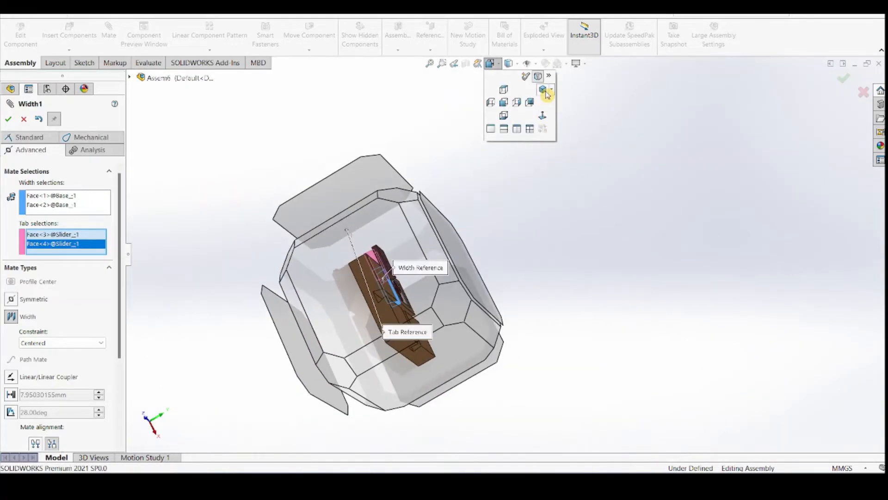
pyautogui.click(546, 93)
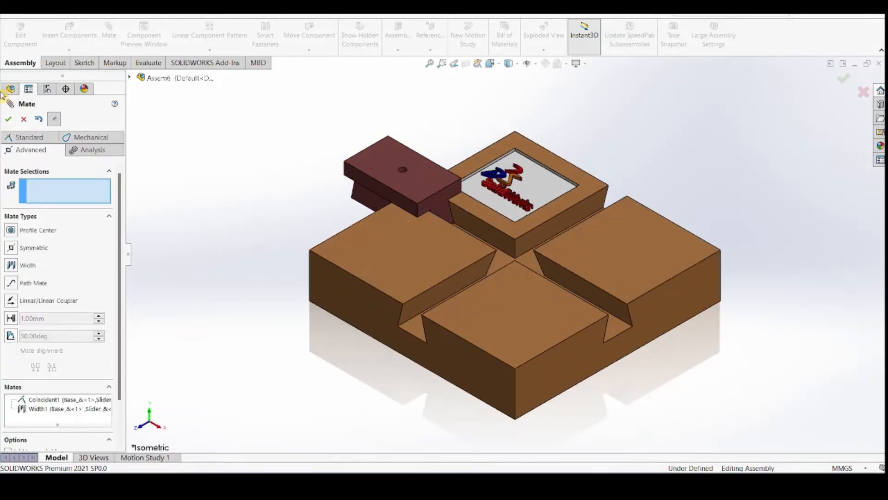
pyautogui.press('Escape')
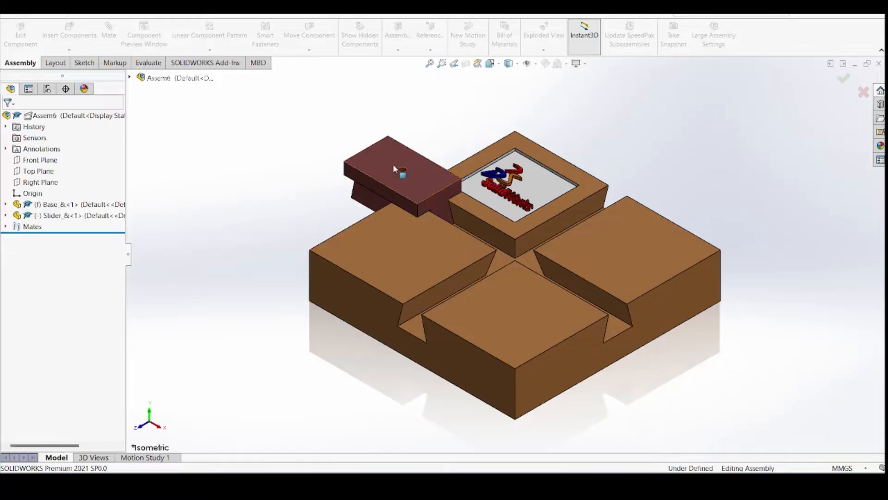
# - Slide the mated slider along its slot and place a copy of it beside the base
pyautogui.moveTo(394, 165); pyautogui.dragTo(492, 252)
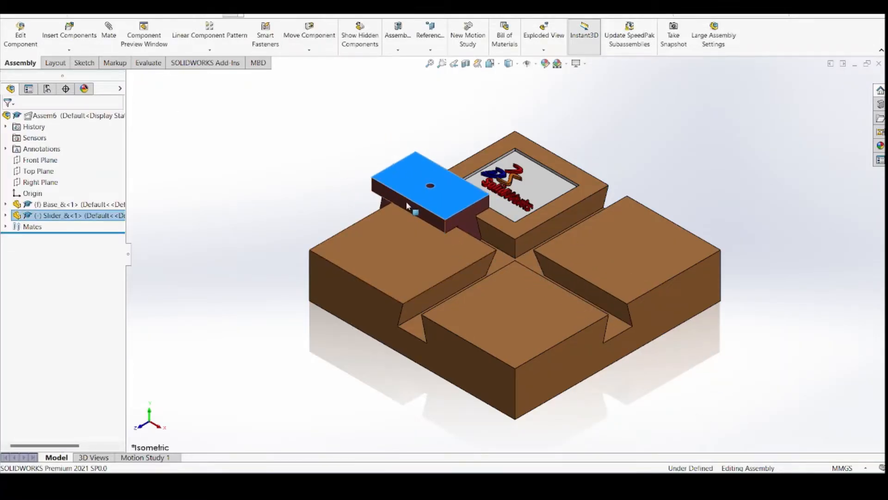
pyautogui.keyDown('ctrl'); pyautogui.moveTo(400, 201); pyautogui.dragTo(283, 201); pyautogui.keyUp('ctrl')
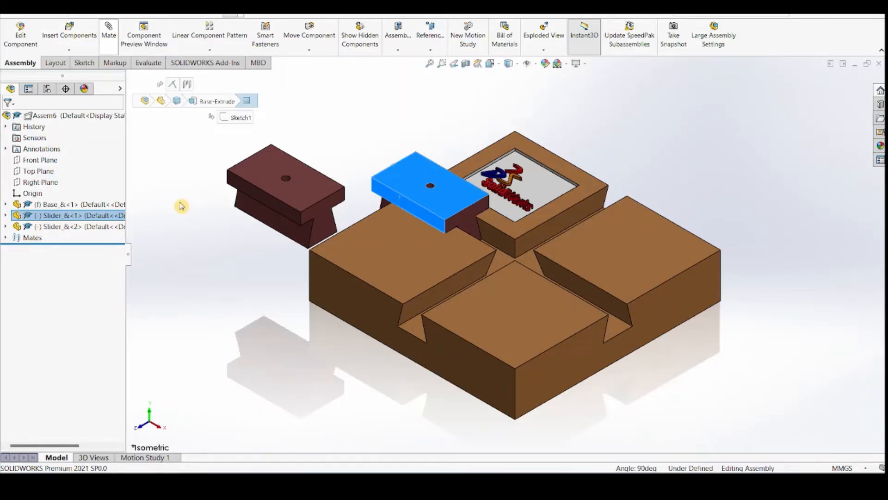
pyautogui.moveTo(248, 235); pyautogui.dragTo(349, 148, button='middle')
pyautogui.click(373, 167)
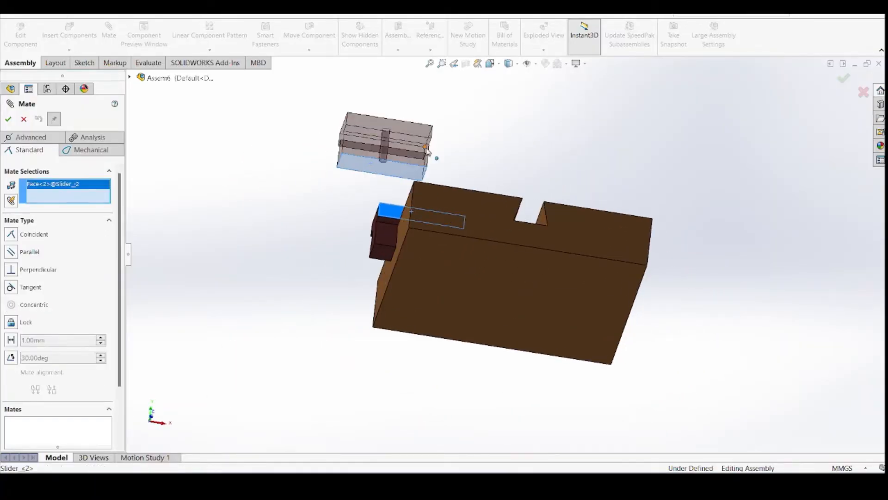
pyautogui.moveTo(427, 152); pyautogui.dragTo(330, 270, button='middle')
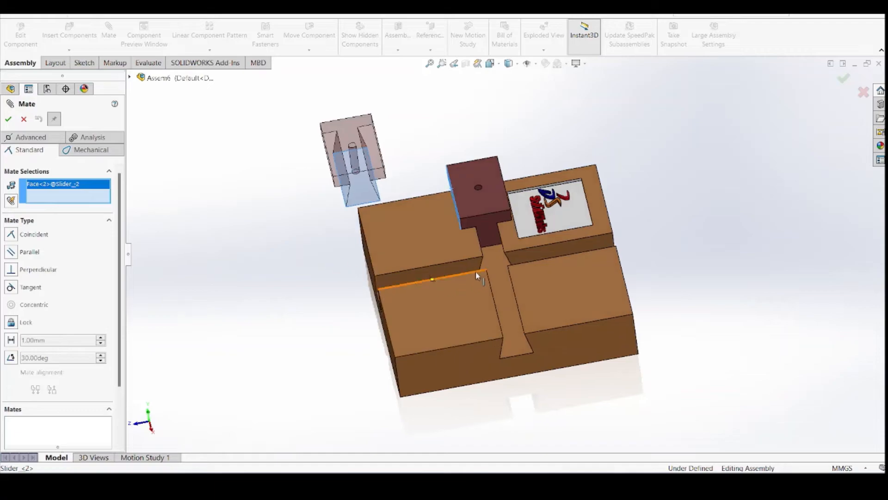
pyautogui.click(495, 266)
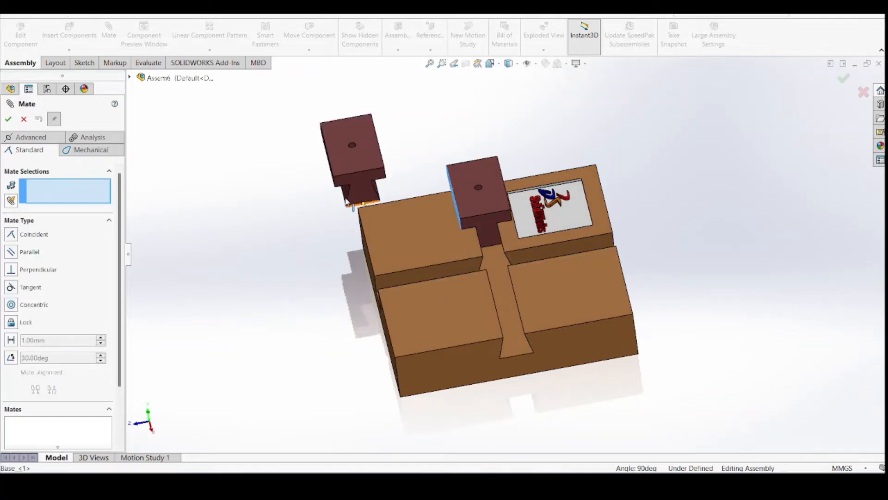
# - Move the second slider aside and add a centered Width mate between its two angled dovetail faces and the walls of the empty cross slot
pyautogui.moveTo(348, 165); pyautogui.dragTo(285, 288)
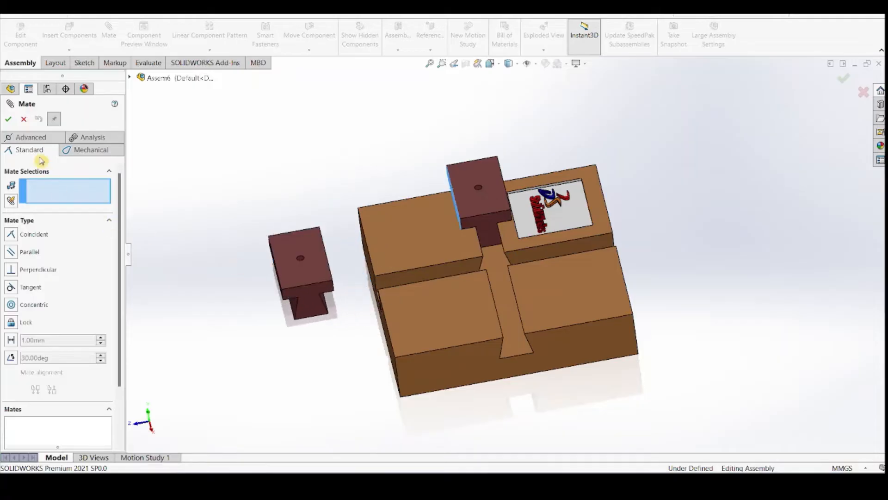
pyautogui.click(36, 139)
pyautogui.click(13, 265)
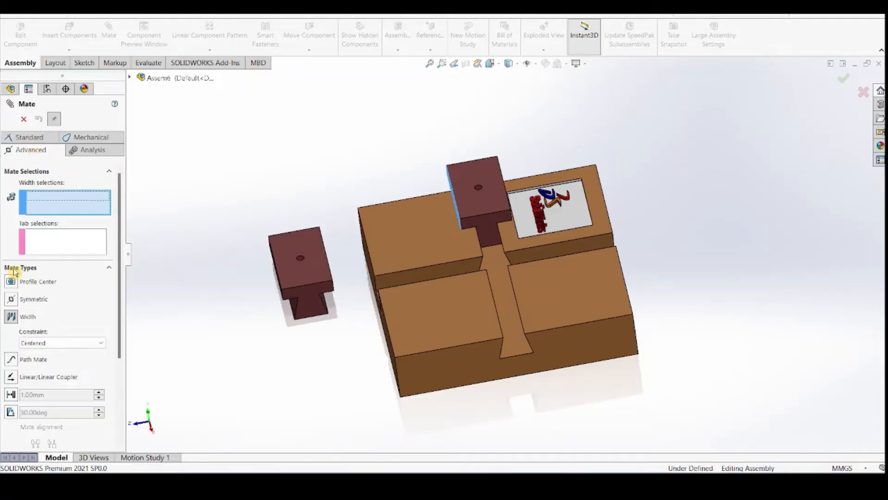
pyautogui.click(400, 282)
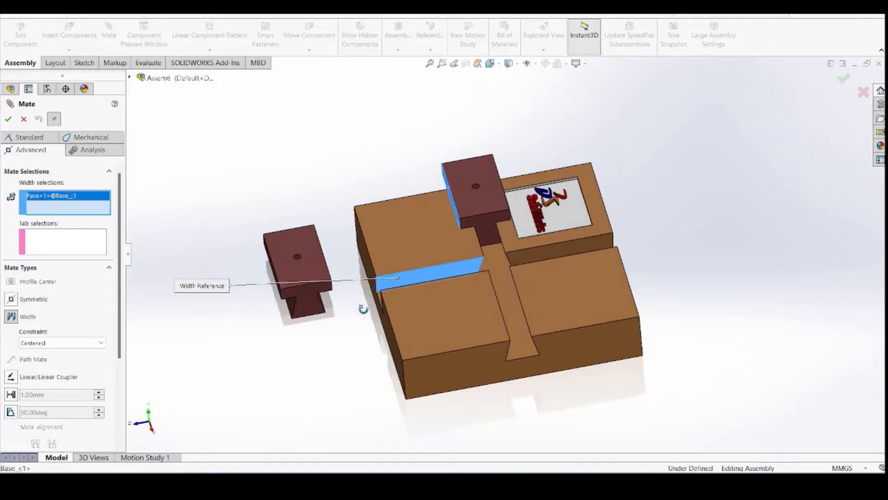
pyautogui.moveTo(307, 307); pyautogui.dragTo(476, 329, button='middle')
pyautogui.click(475, 324)
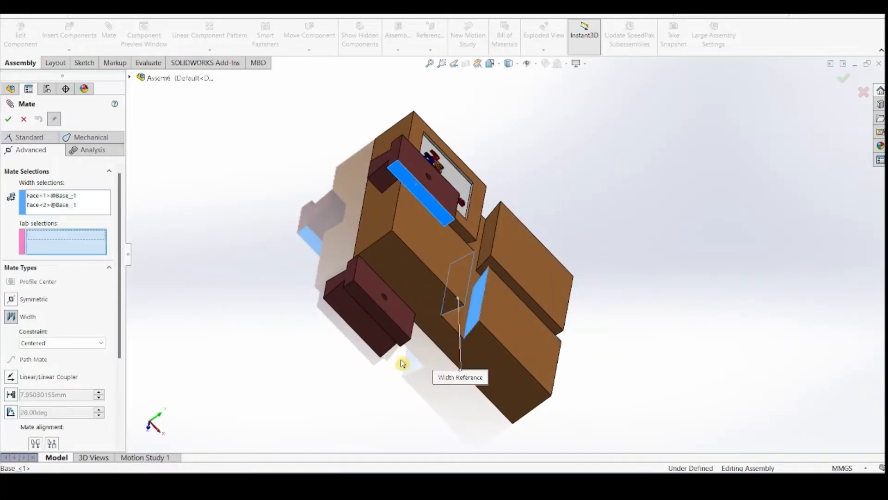
pyautogui.moveTo(400, 363); pyautogui.dragTo(308, 313, button='middle')
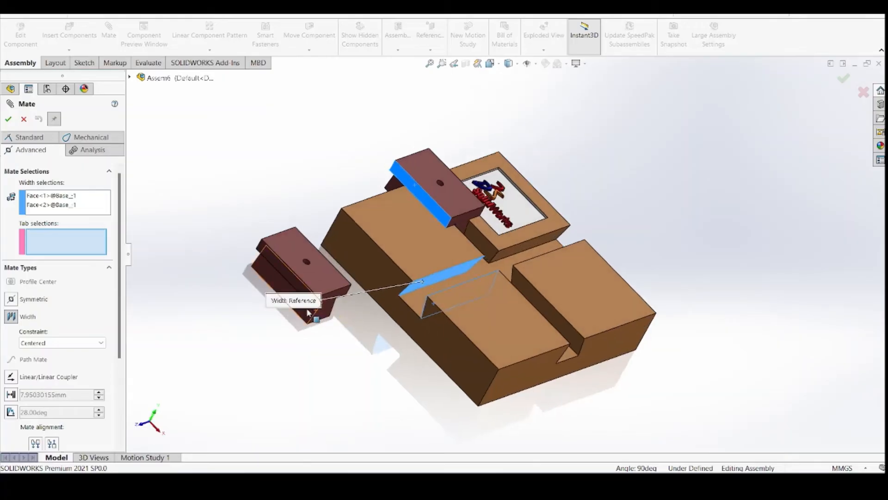
pyautogui.click(267, 282)
pyautogui.moveTo(387, 314); pyautogui.dragTo(356, 303, button='middle')
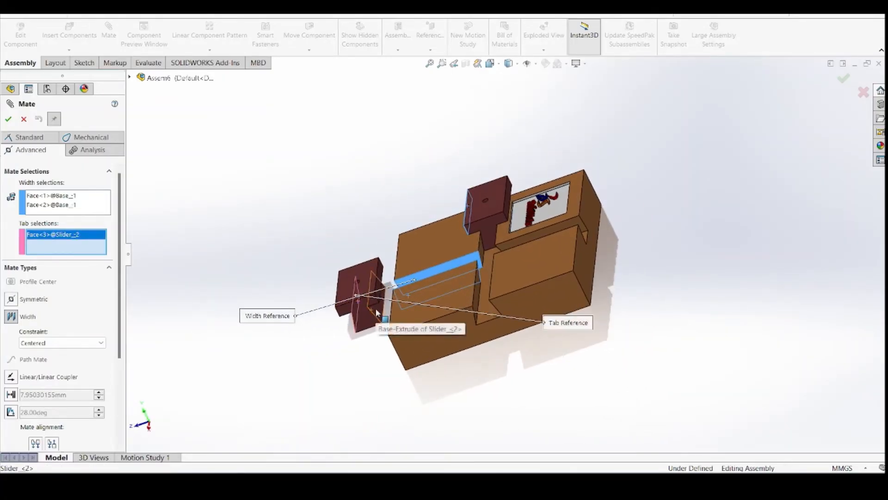
pyautogui.click(376, 308)
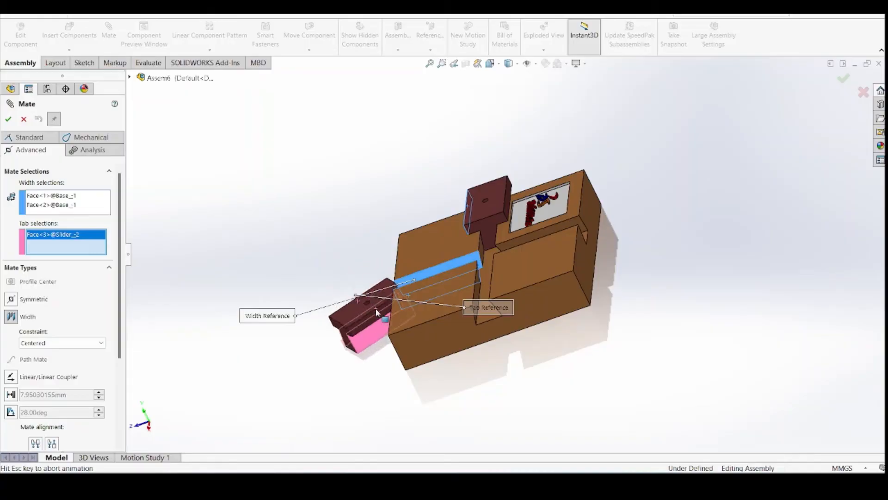
pyautogui.click(9, 120)
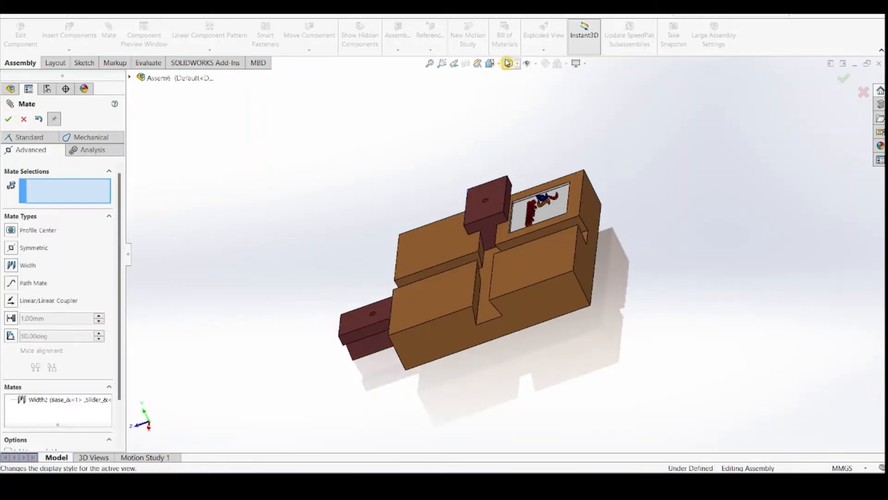
# - Show the assembly in isometric view, move the second slider clear of the base and close the mate definition
pyautogui.click(500, 64)
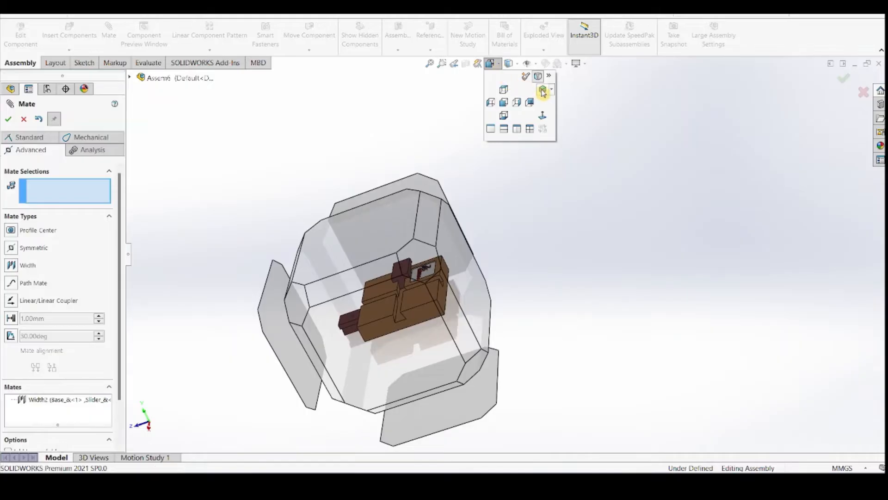
pyautogui.click(543, 92)
pyautogui.moveTo(392, 322); pyautogui.dragTo(355, 257)
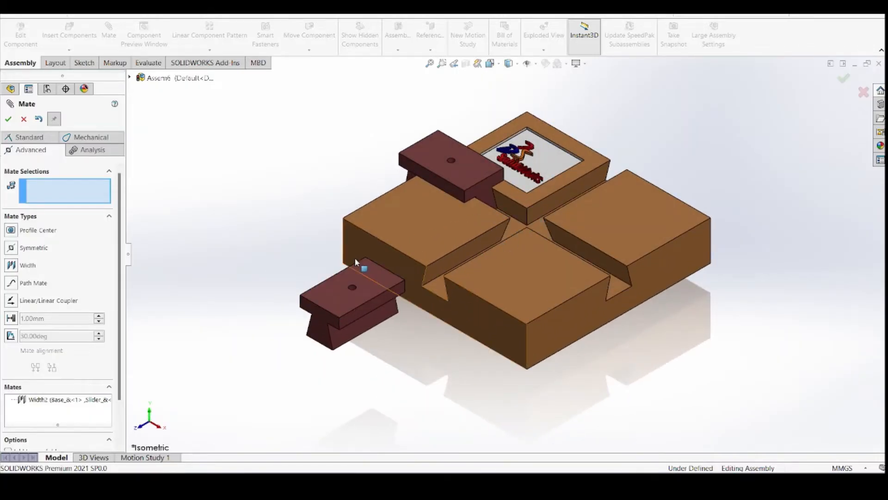
pyautogui.click(23, 120)
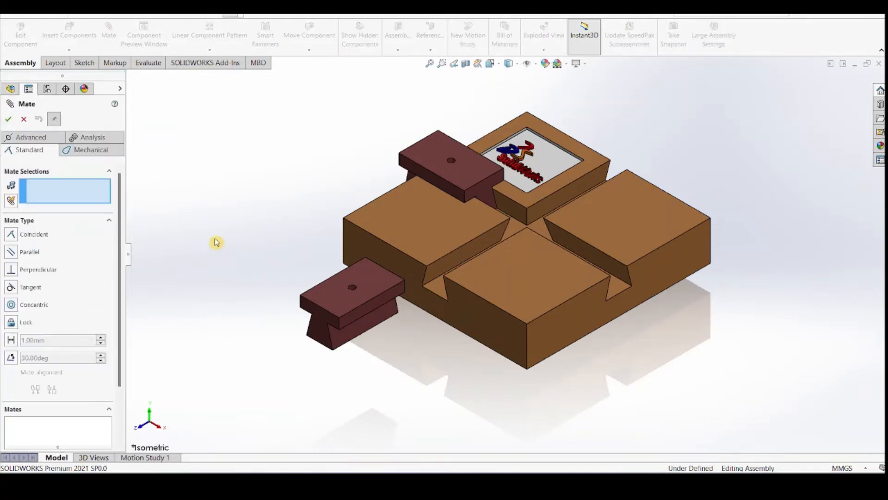
# - Add a Coincident mate between the slot floor and the second slider's bottom face, and slide that slider into the base
pyautogui.click(431, 284)
pyautogui.moveTo(369, 339); pyautogui.dragTo(410, 229, button='middle')
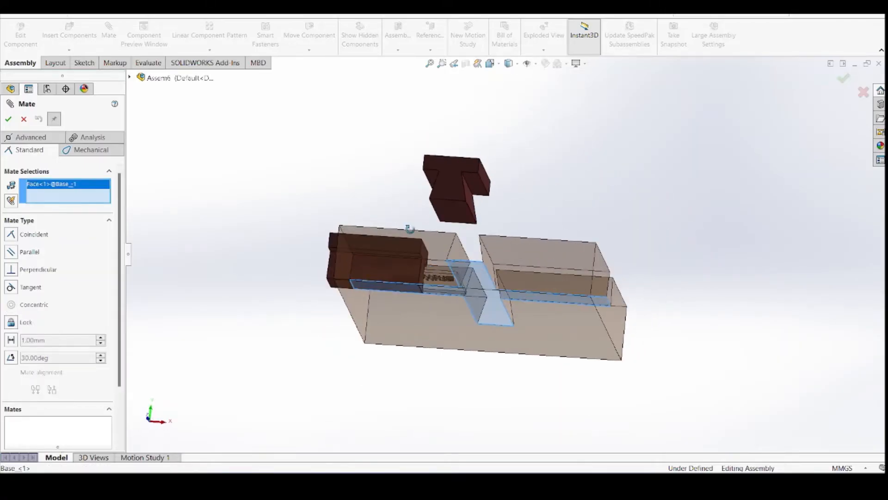
pyautogui.click(450, 219)
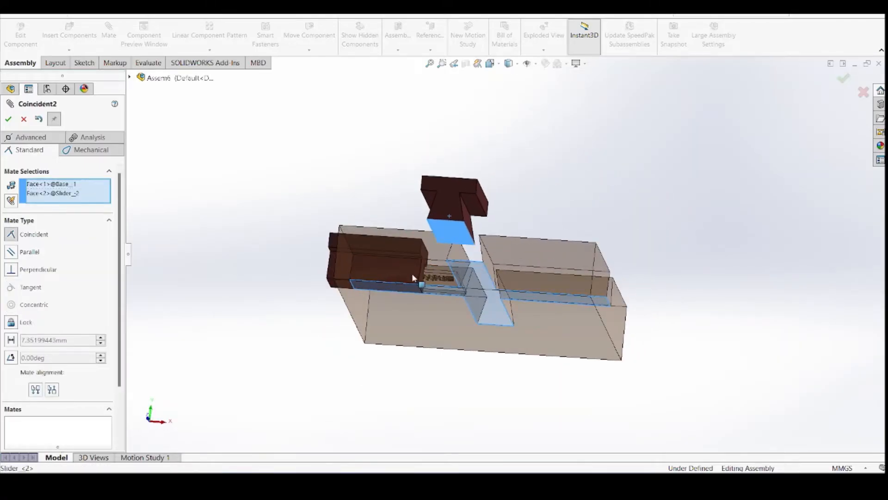
pyautogui.moveTo(411, 273); pyautogui.dragTo(363, 307, button='middle')
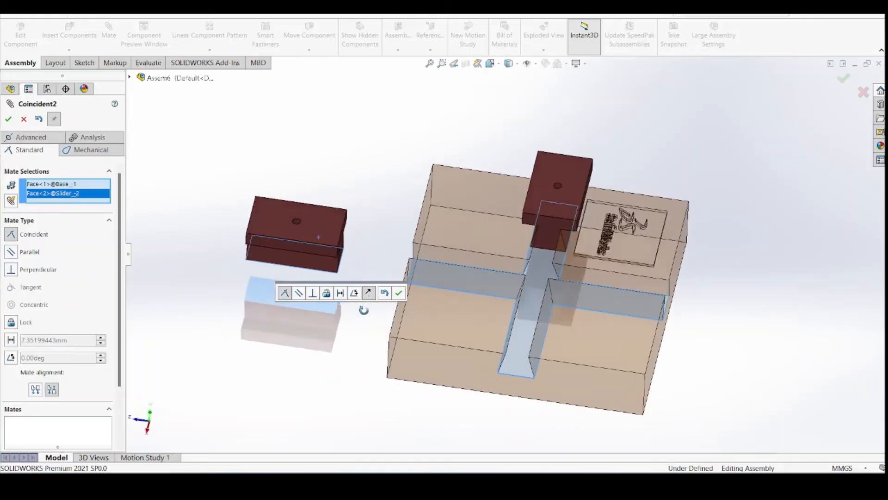
pyautogui.click(9, 120)
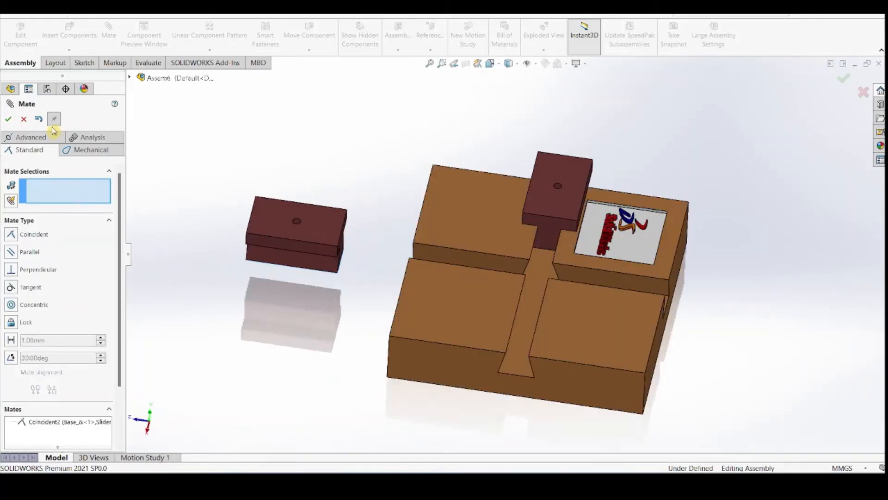
pyautogui.press('Escape')
pyautogui.moveTo(274, 221); pyautogui.dragTo(508, 284)
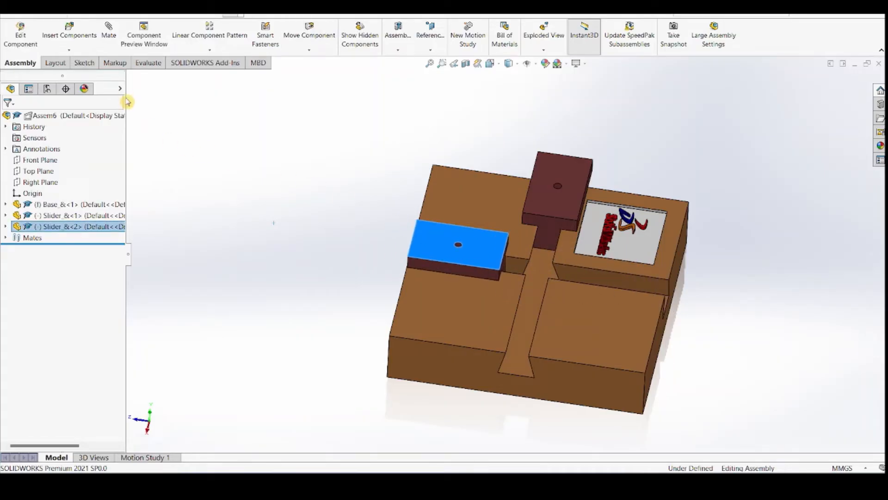
pyautogui.click(194, 133)
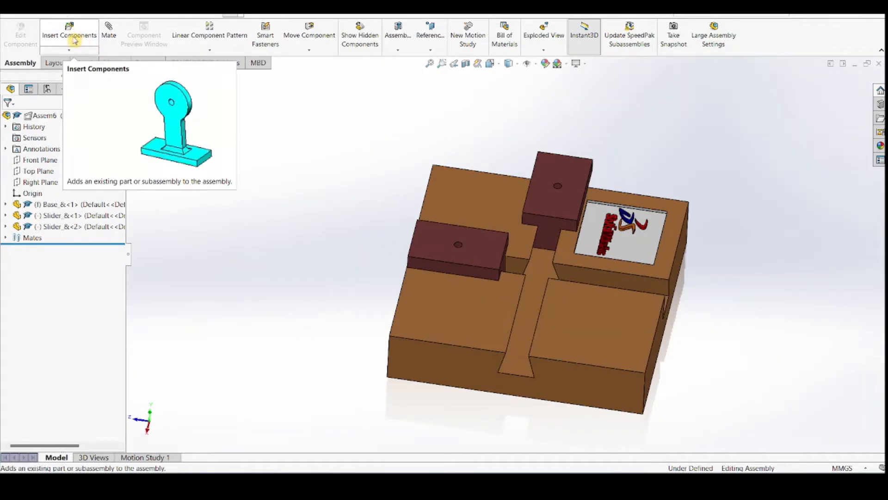
# - Load the Handle_&, Knob_&, RH Machine Screw_& and Truss Head Screw_& parts together for insertion into the assembly
pyautogui.click(70, 52)
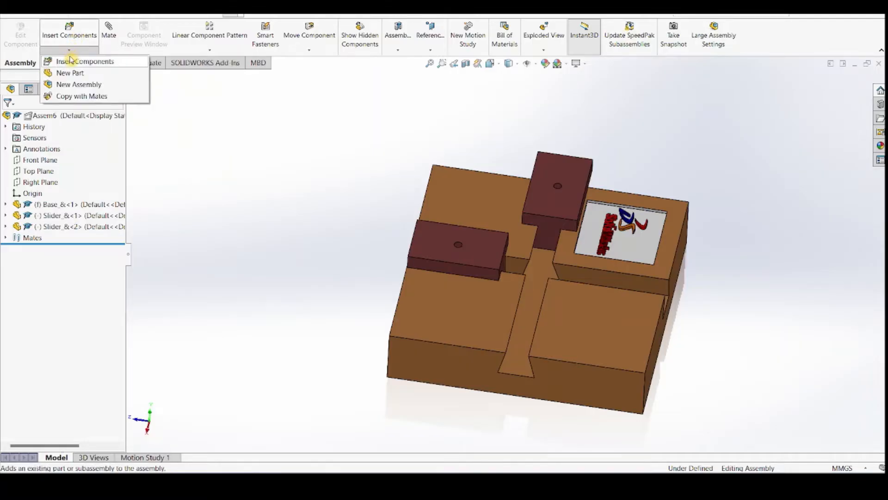
pyautogui.click(71, 62)
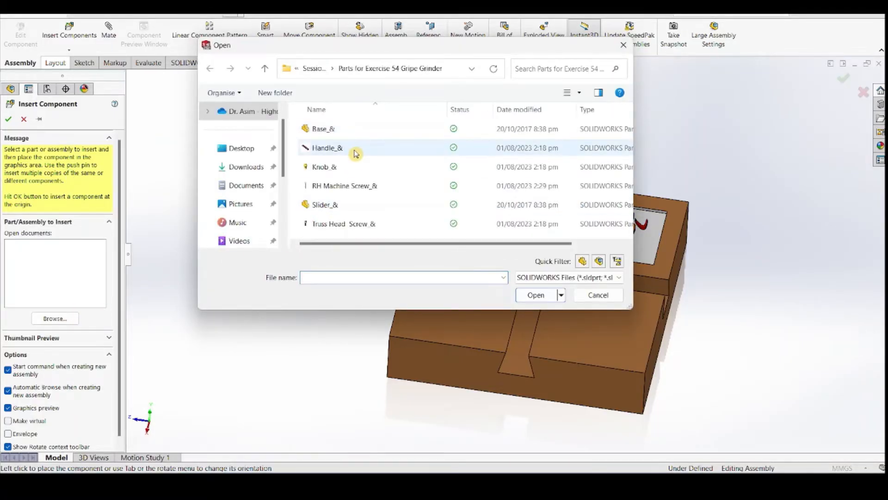
pyautogui.click(355, 149)
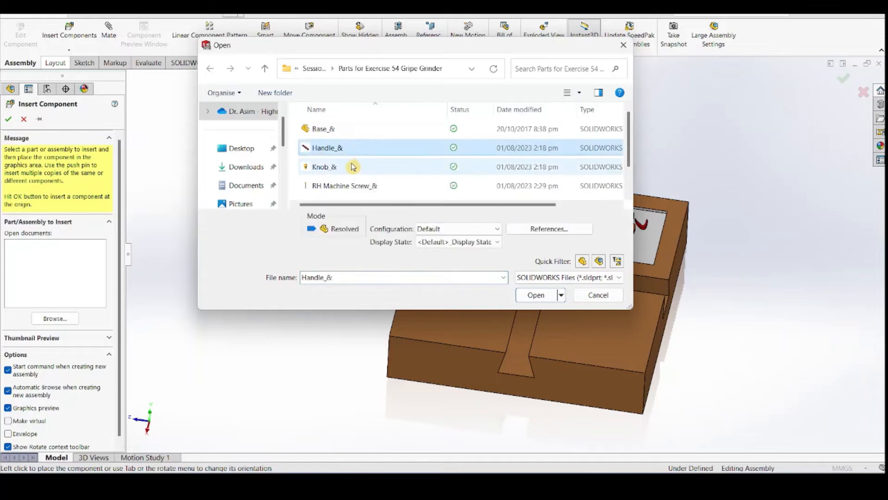
pyautogui.keyDown('ctrl'); pyautogui.click(354, 167); pyautogui.keyUp('ctrl')
pyautogui.scroll(-1, 358, 167)
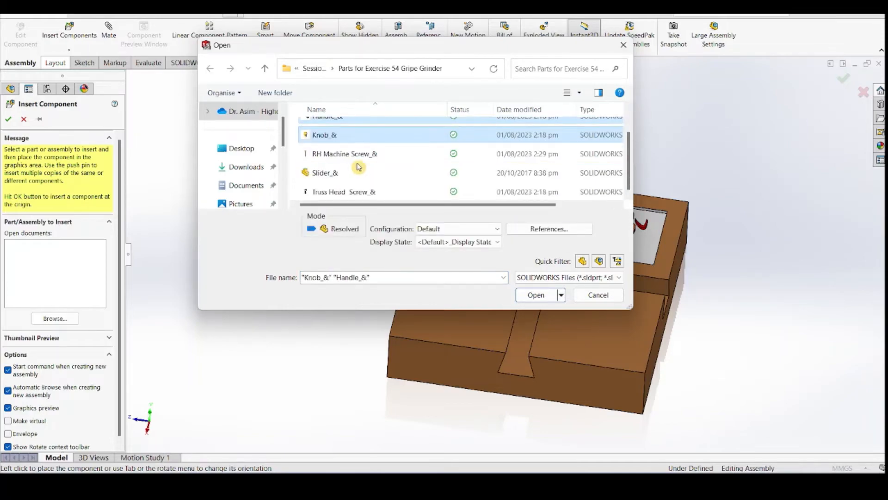
pyautogui.keyDown('ctrl'); pyautogui.click(361, 159); pyautogui.keyUp('ctrl')
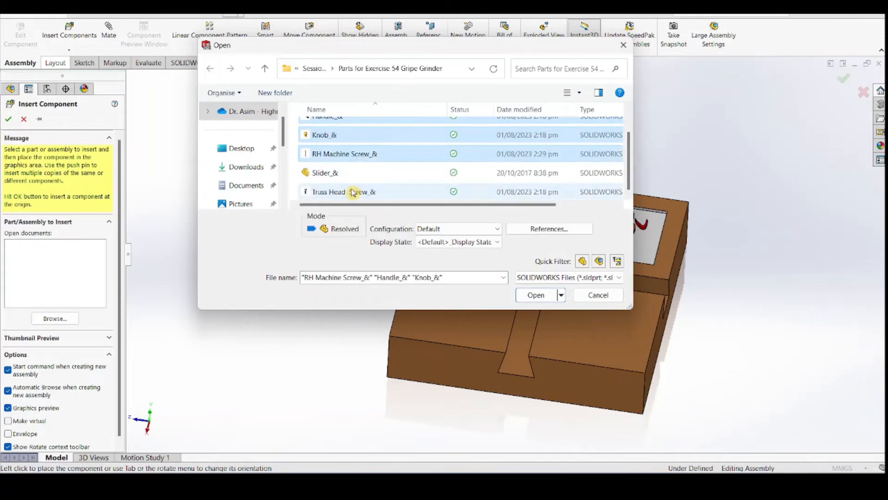
pyautogui.keyDown('ctrl'); pyautogui.click(353, 192); pyautogui.keyUp('ctrl')
pyautogui.click(537, 294)
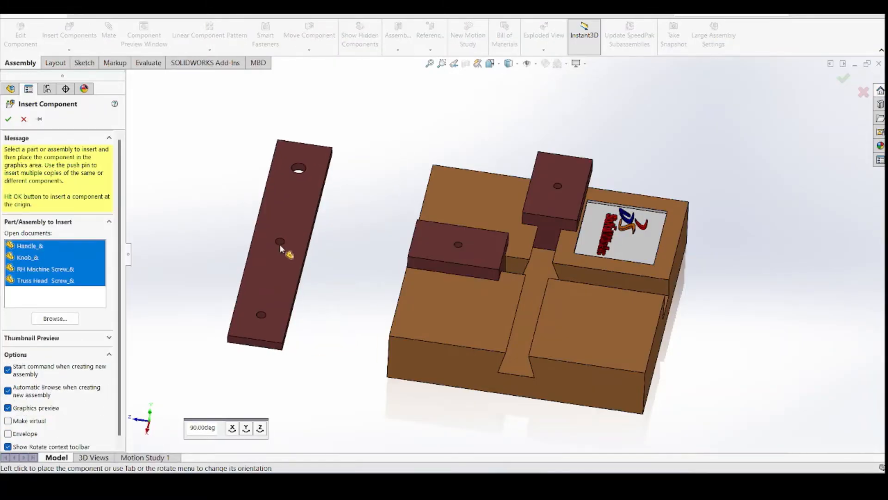
# - Place the handle in free space beside the base and the knob next to the handle's lower end
pyautogui.click(279, 243)
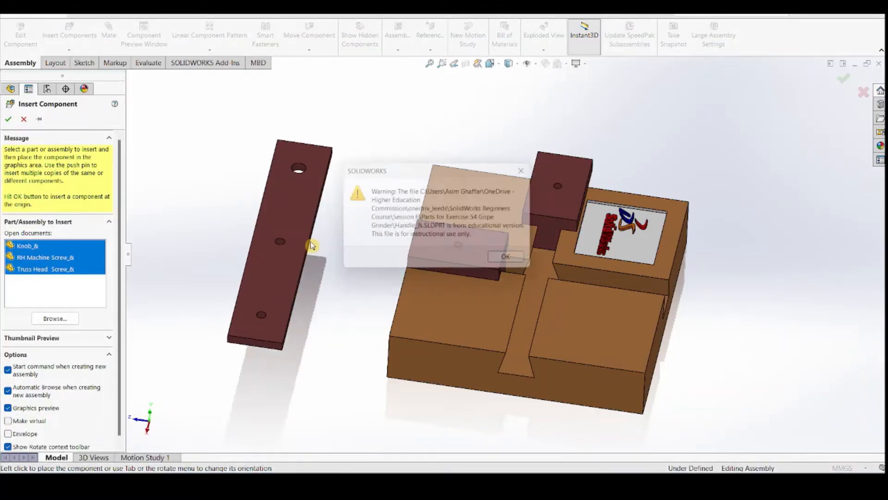
pyautogui.click(507, 267)
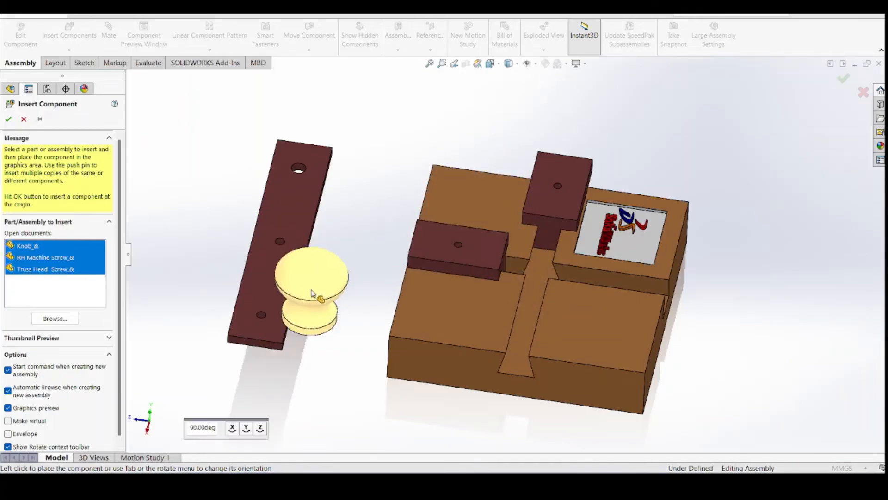
pyautogui.click(311, 296)
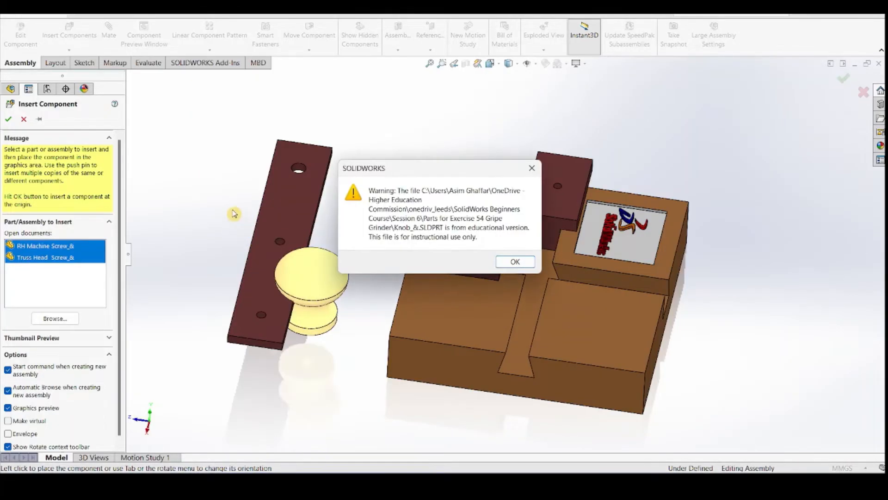
pyautogui.click(515, 261)
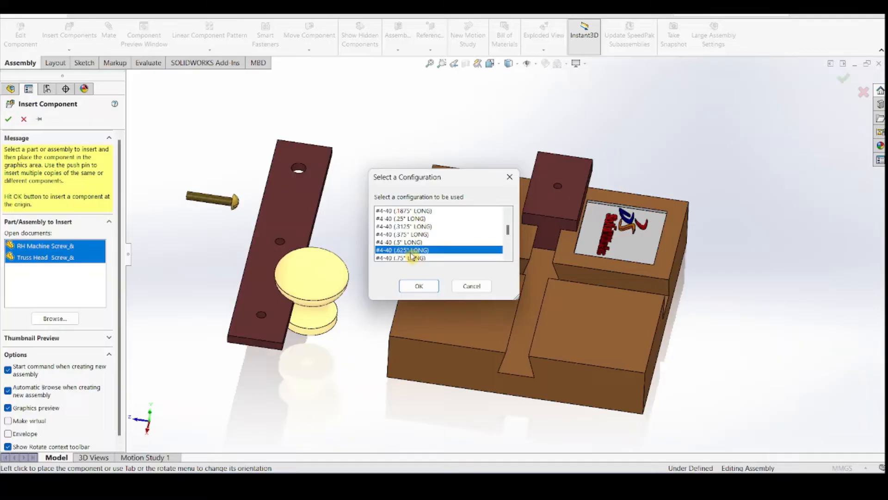
# - Place the RH machine screw in configuration #4-40 (.625" LONG) and the truss head screw in #8-32 (.5" LONG) beside the handle
pyautogui.click(416, 287)
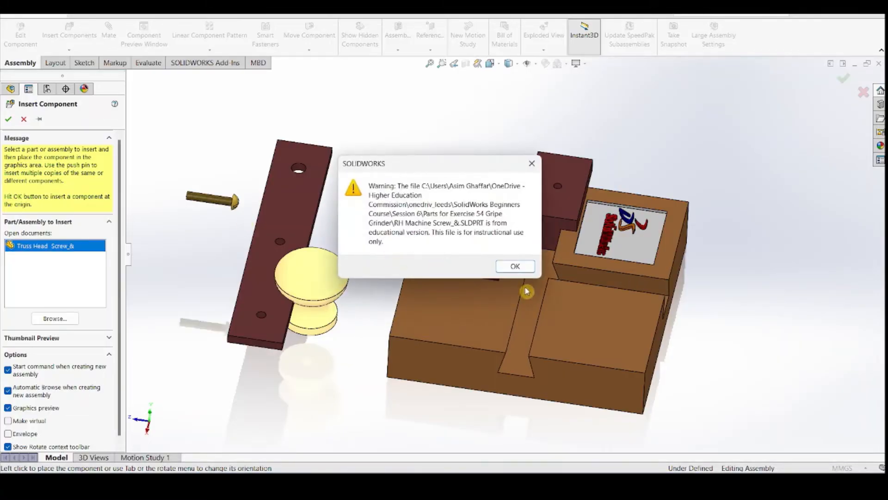
pyautogui.click(515, 267)
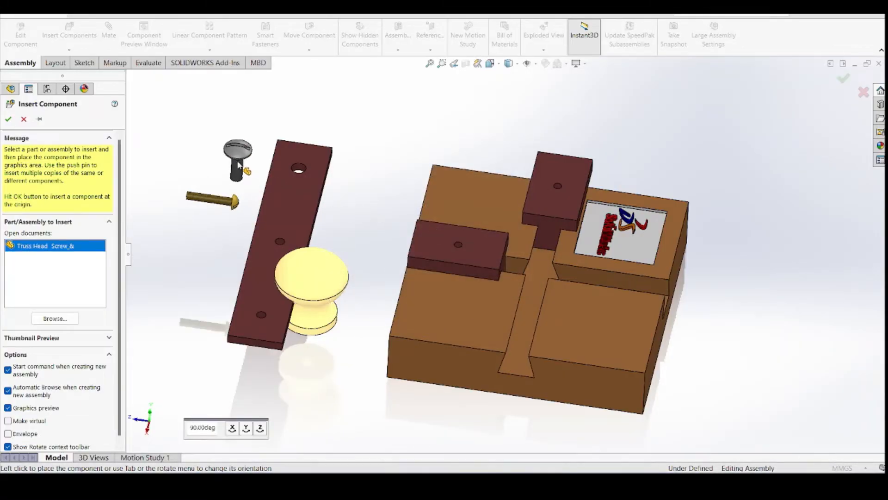
pyautogui.click(239, 165)
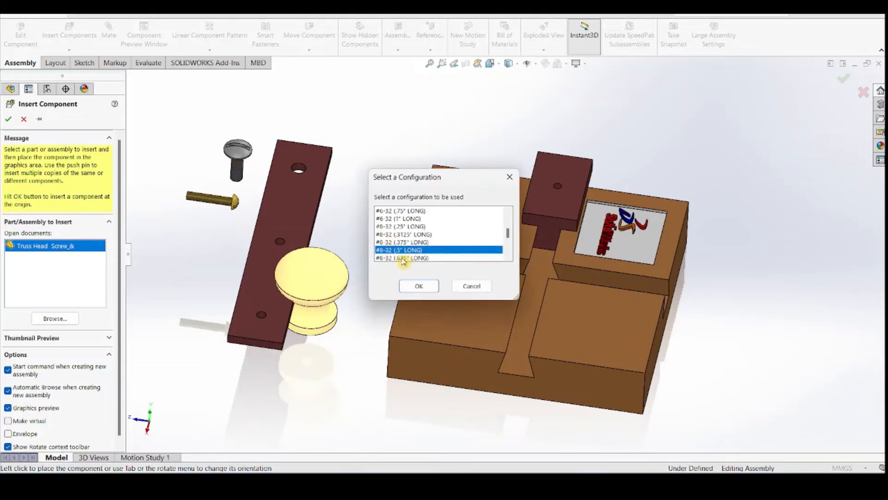
pyautogui.click(419, 287)
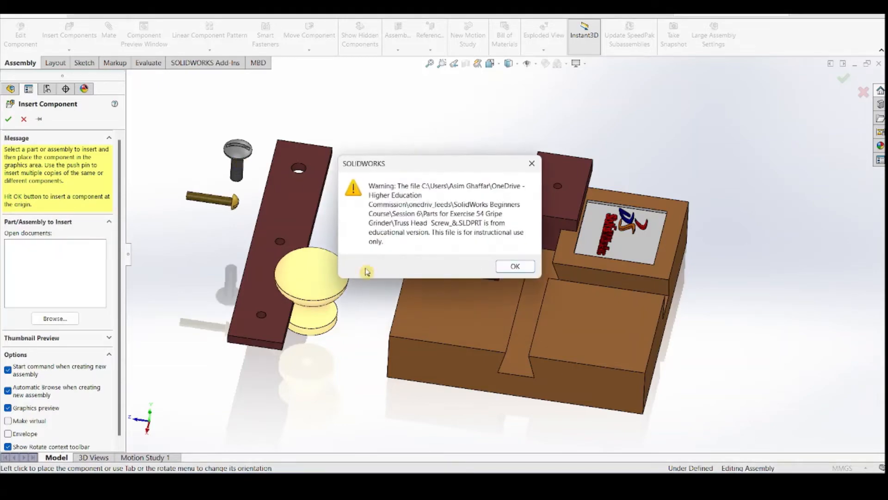
pyautogui.click(527, 272)
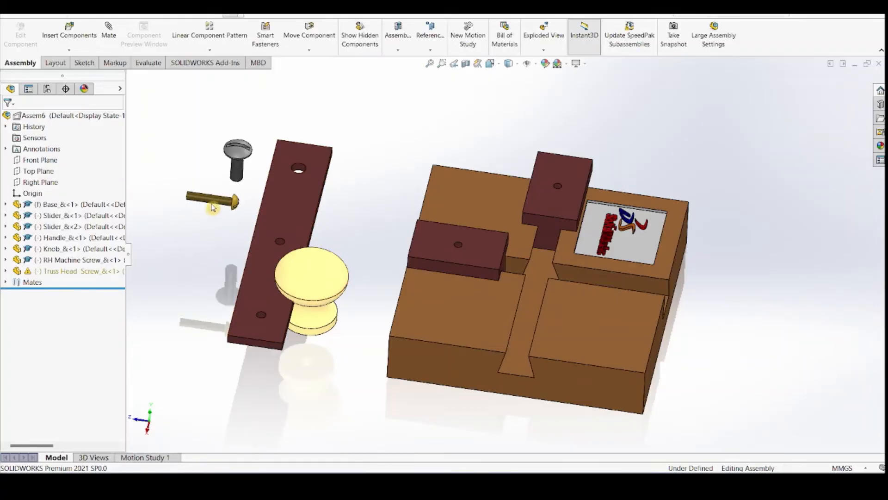
# - Duplicate the RH machine screw and place the copy beside the original, next to the handle
pyautogui.keyDown('ctrl'); pyautogui.moveTo(211, 198); pyautogui.dragTo(203, 228); pyautogui.keyUp('ctrl')
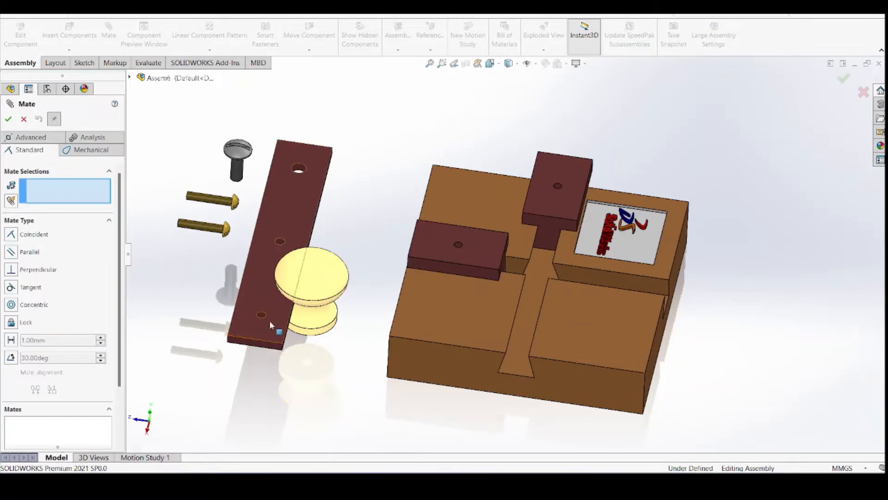
# - Add a Coincident mate between the handle's top face and the knob's bottom face
pyautogui.click(257, 284)
pyautogui.moveTo(316, 375); pyautogui.dragTo(356, 212, button='middle')
pyautogui.click(369, 216)
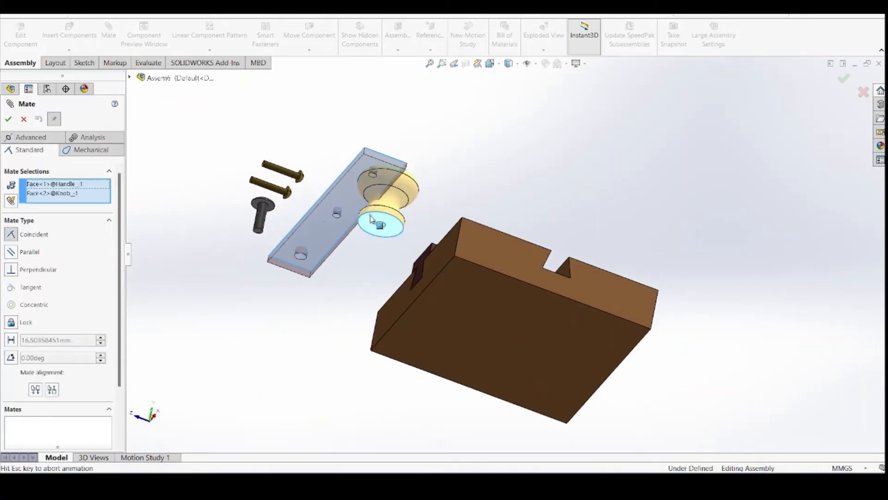
pyautogui.moveTo(350, 232); pyautogui.dragTo(318, 272, button='middle')
pyautogui.click(341, 215)
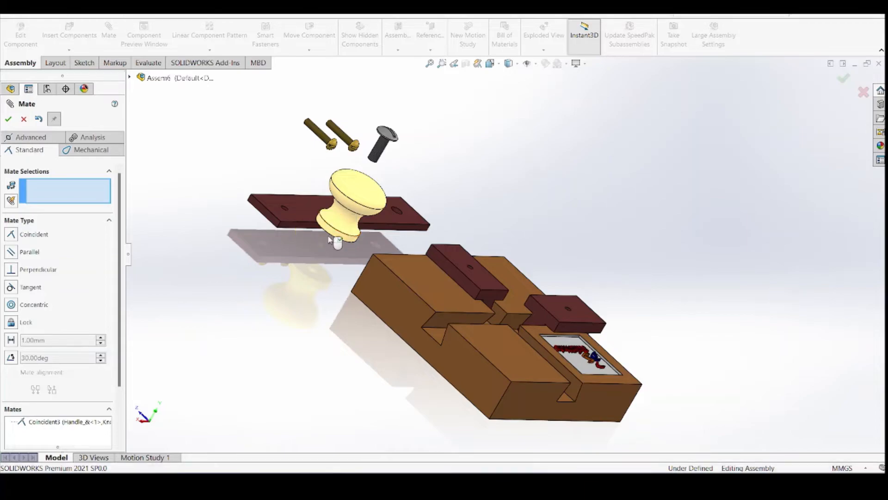
# - Add a Concentric mate between the knob's bottom hole and the small hole at the handle's end opposite the large hole
pyautogui.moveTo(337, 241); pyautogui.dragTo(293, 202, button='middle')
pyautogui.click(364, 218)
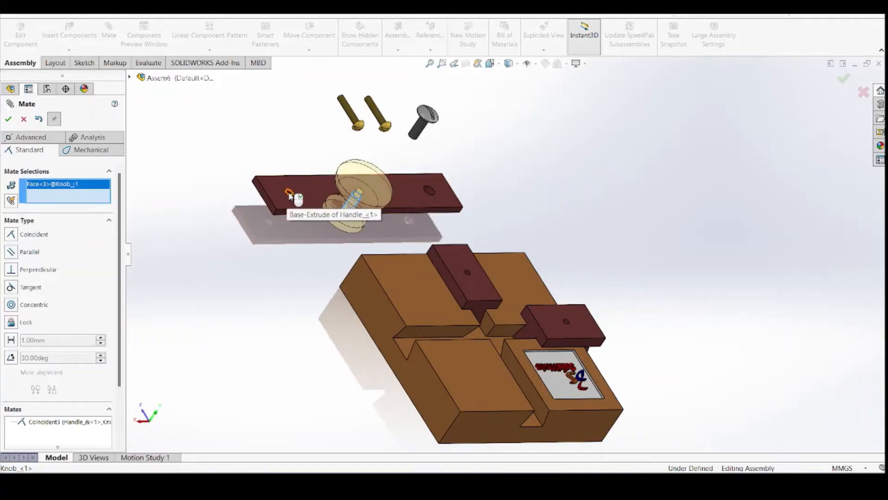
pyautogui.click(288, 195)
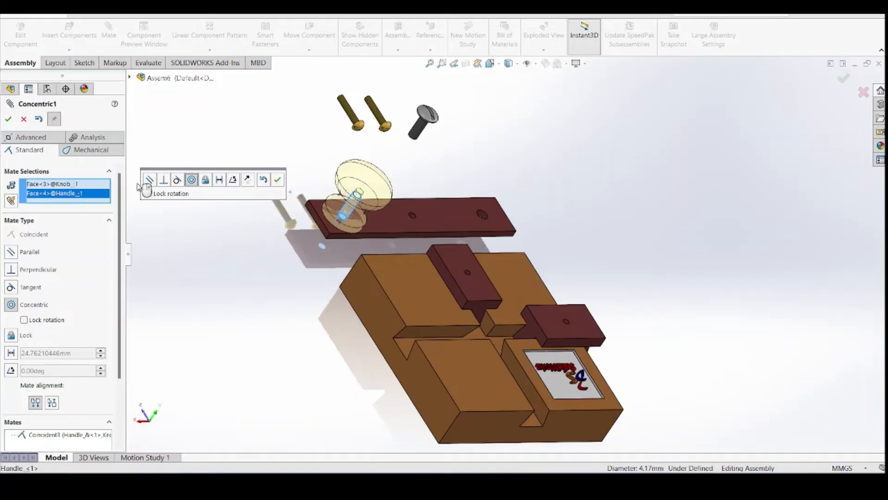
pyautogui.click(9, 121)
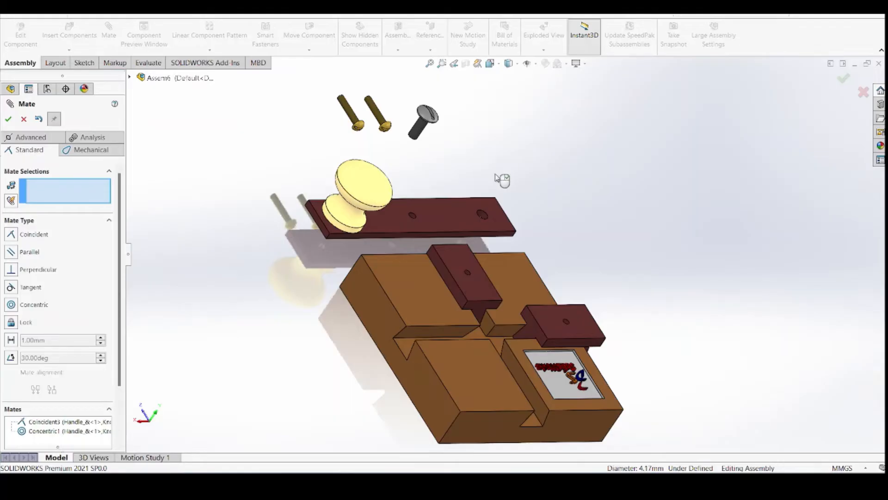
# - Add a Concentric mate between the truss head screw's shank and the handle hole under the knob, reversing the mate alignment
pyautogui.click(423, 124)
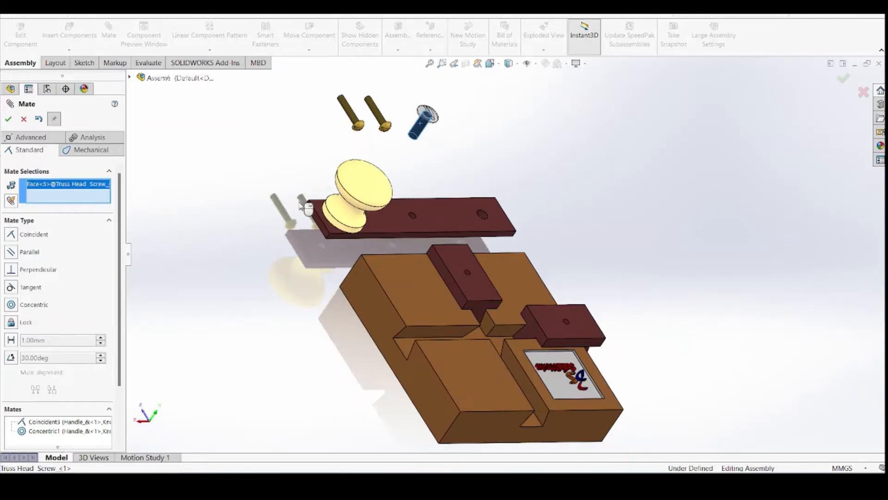
pyautogui.moveTo(305, 208); pyautogui.dragTo(424, 112, button='middle')
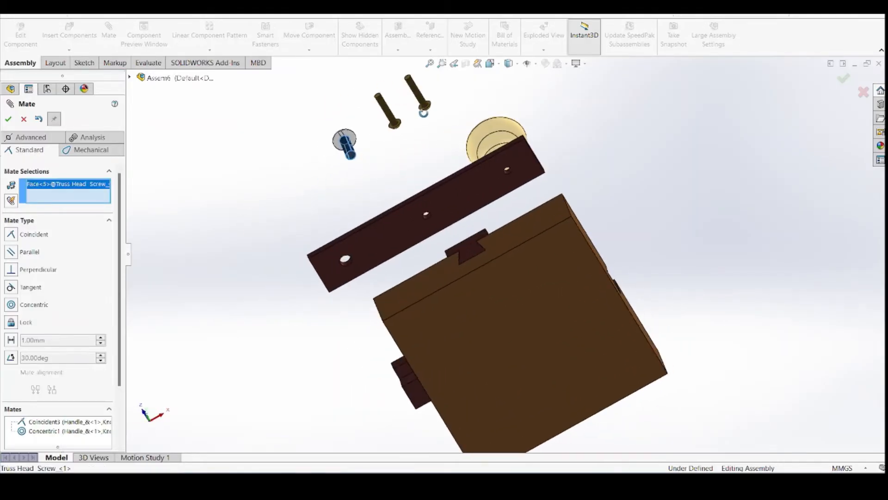
pyautogui.click(509, 172)
pyautogui.moveTo(570, 185); pyautogui.dragTo(435, 254, button='middle')
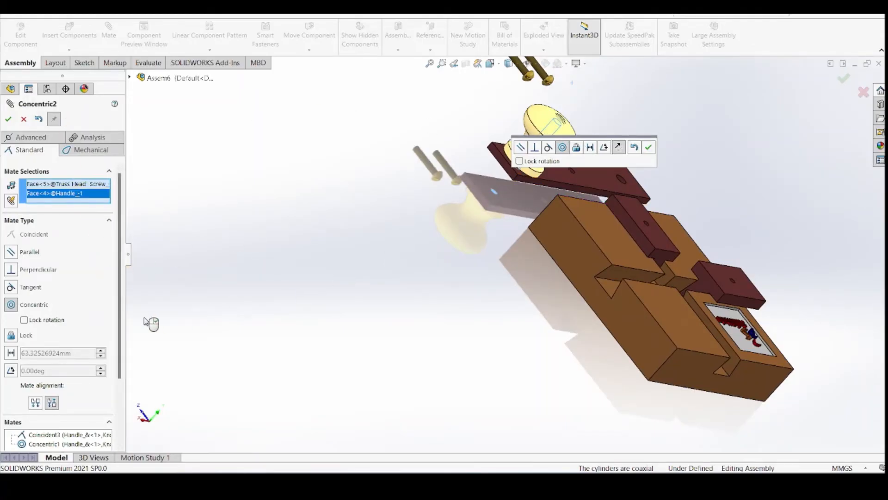
pyautogui.click(36, 403)
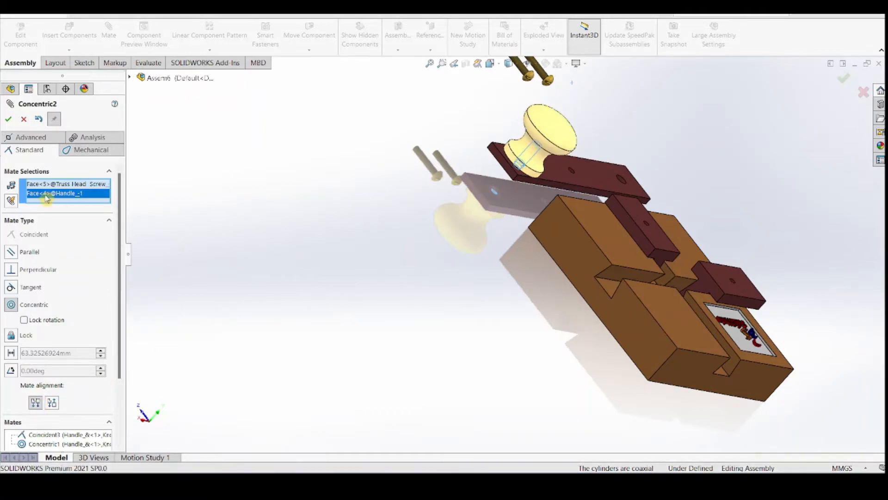
pyautogui.click(8, 119)
# - Pull the truss head screw out below the handle and mate the underside of its head Coincident with the handle's bottom face
pyautogui.moveTo(511, 176); pyautogui.dragTo(561, 166, button='middle')
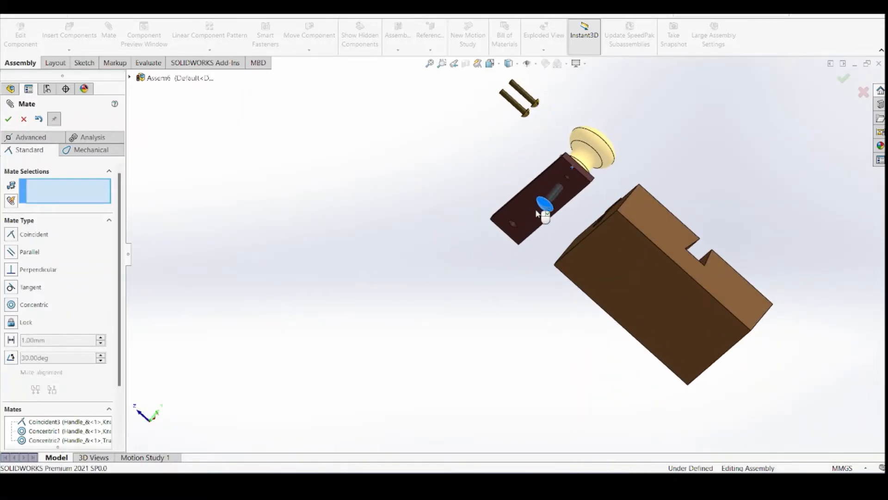
pyautogui.moveTo(536, 211); pyautogui.dragTo(494, 234)
pyautogui.moveTo(564, 237); pyautogui.dragTo(543, 236, button='middle')
pyautogui.click(535, 190)
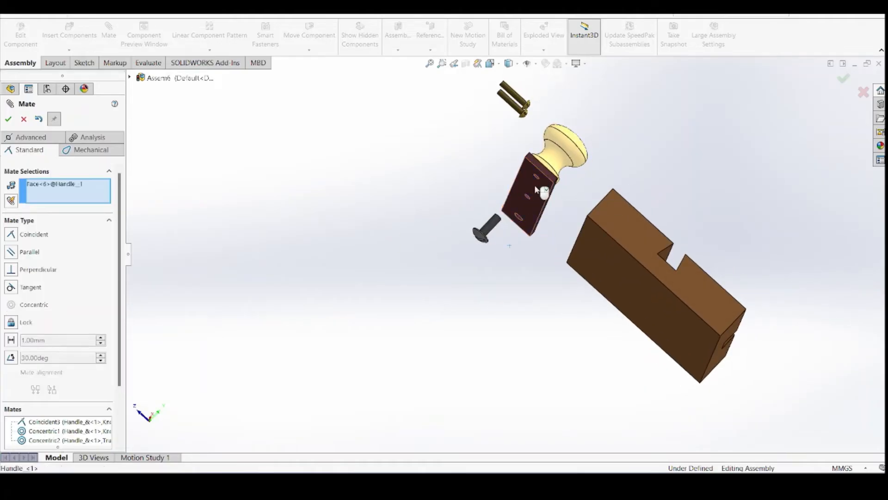
pyautogui.moveTo(481, 202); pyautogui.dragTo(458, 231, button='middle')
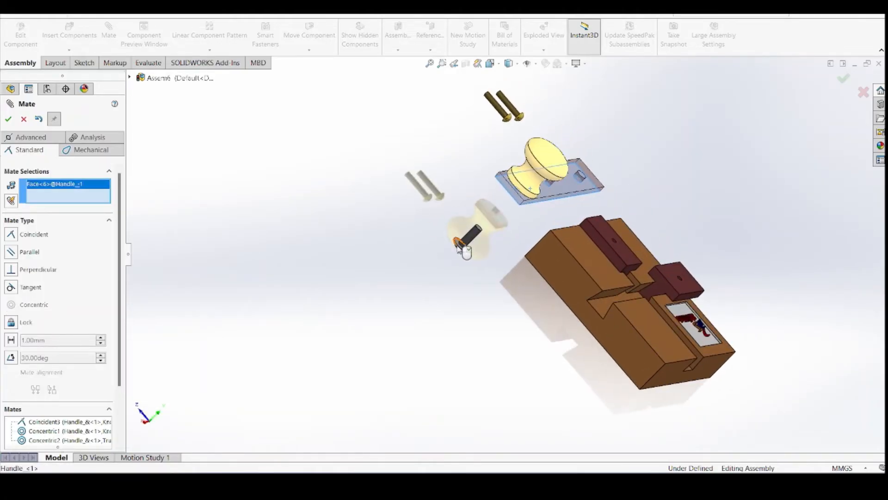
pyautogui.scroll(-3, 459, 248)
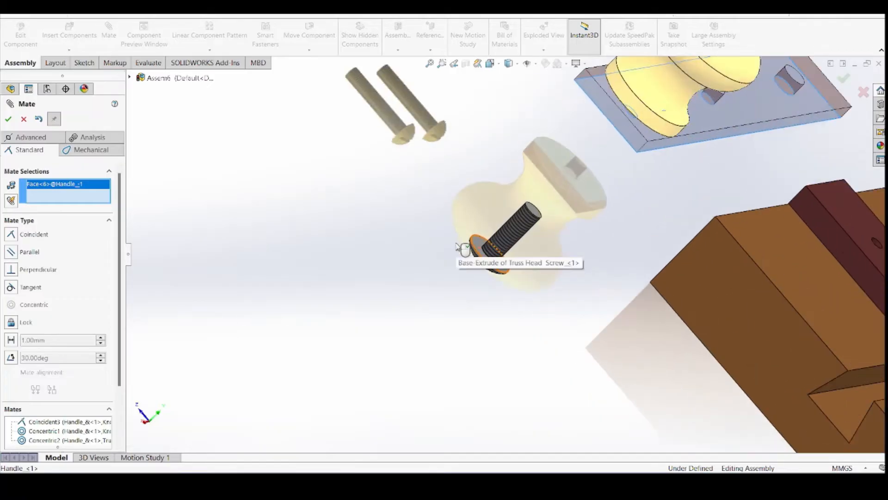
pyautogui.click(477, 245)
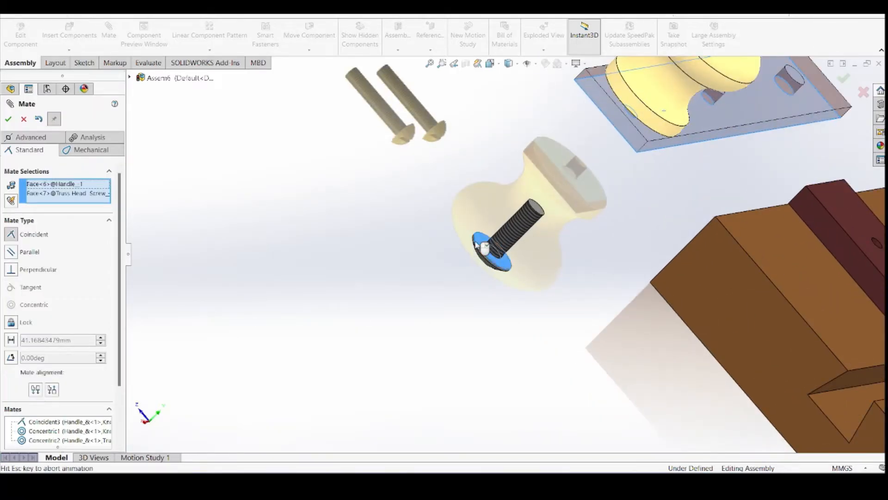
pyautogui.scroll(2, 468, 244)
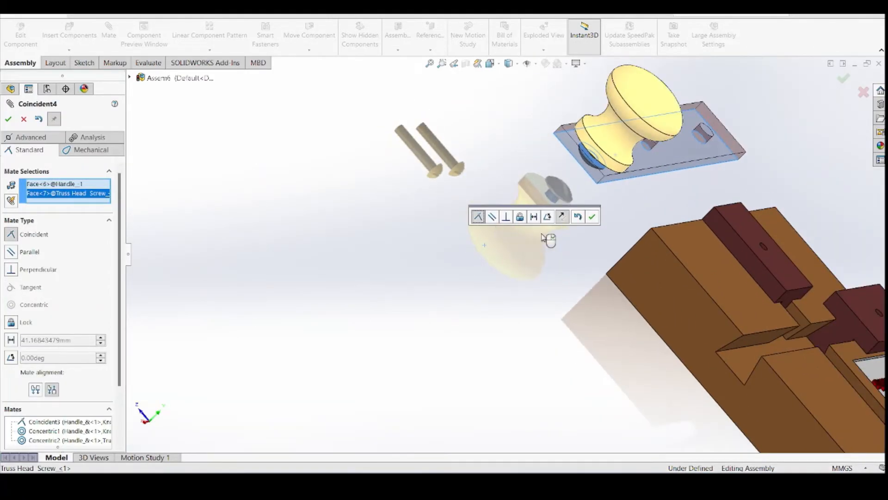
pyautogui.click(592, 219)
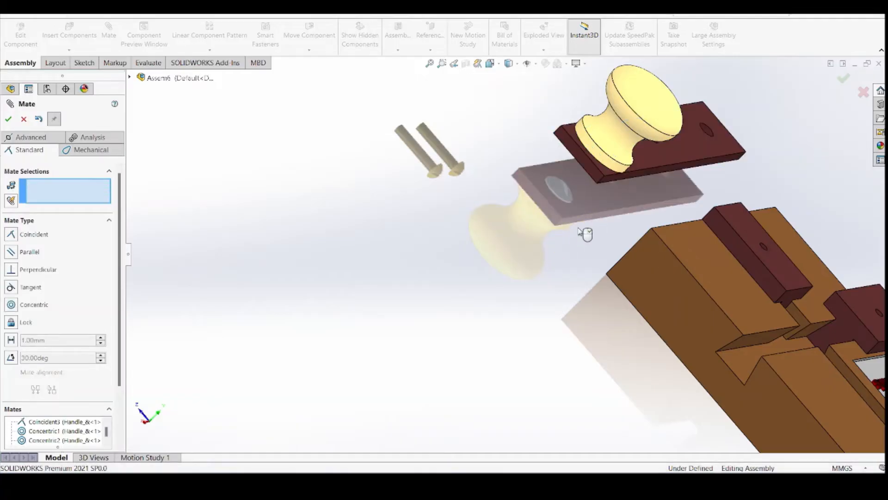
# - Add a Concentric mate between one RH machine screw's shank and the handle's middle hole
pyautogui.moveTo(512, 303); pyautogui.dragTo(611, 209, button='middle')
pyautogui.moveTo(710, 138); pyautogui.dragTo(656, 180, button='middle')
pyautogui.scroll(3, 707, 153)
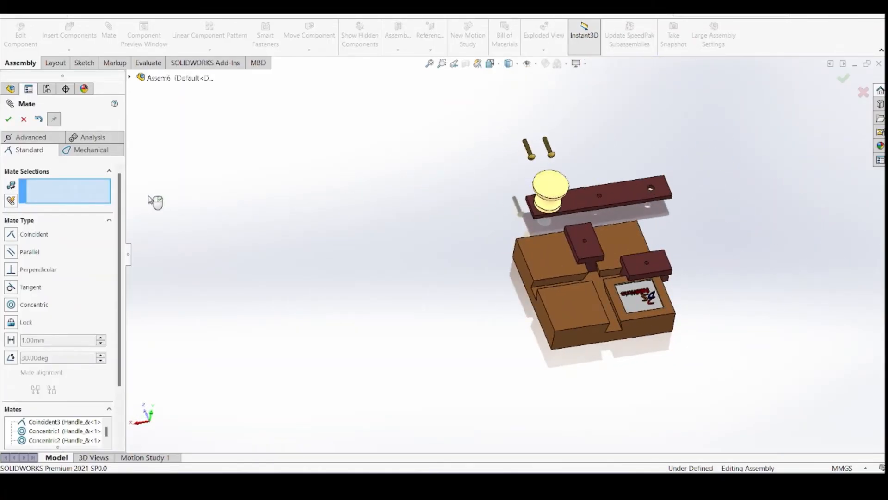
pyautogui.click(529, 150)
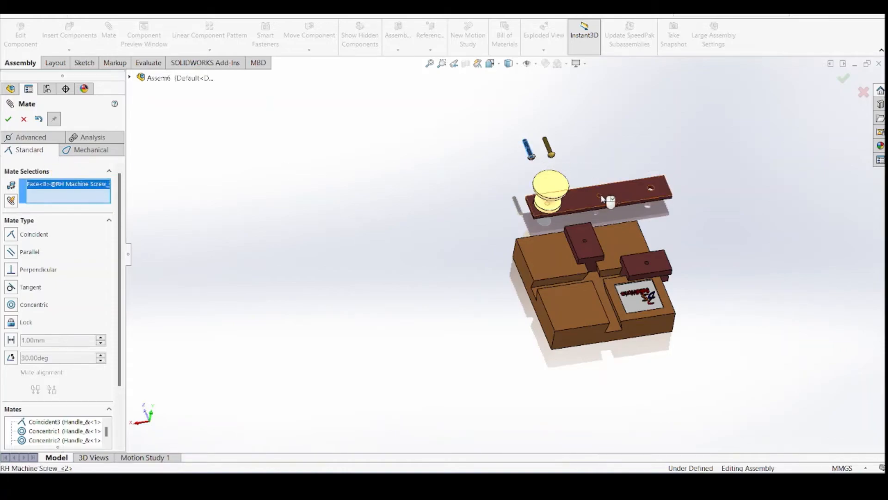
pyautogui.scroll(-3, 603, 200)
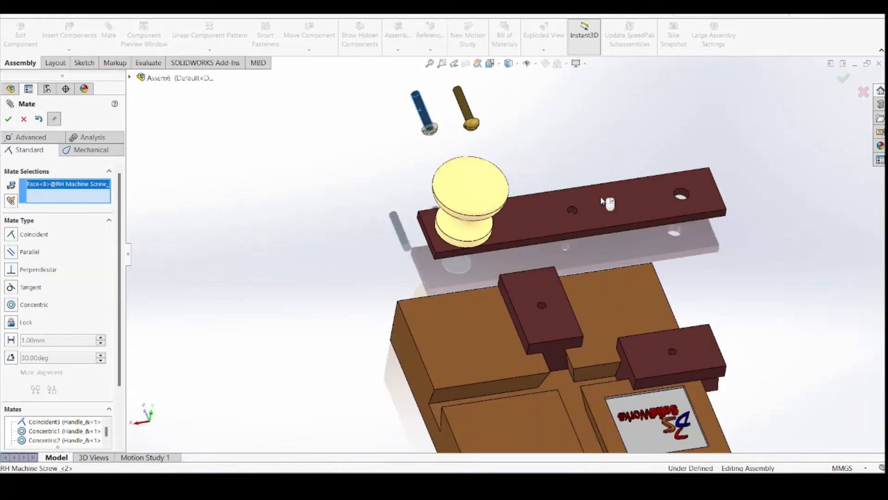
pyautogui.click(572, 211)
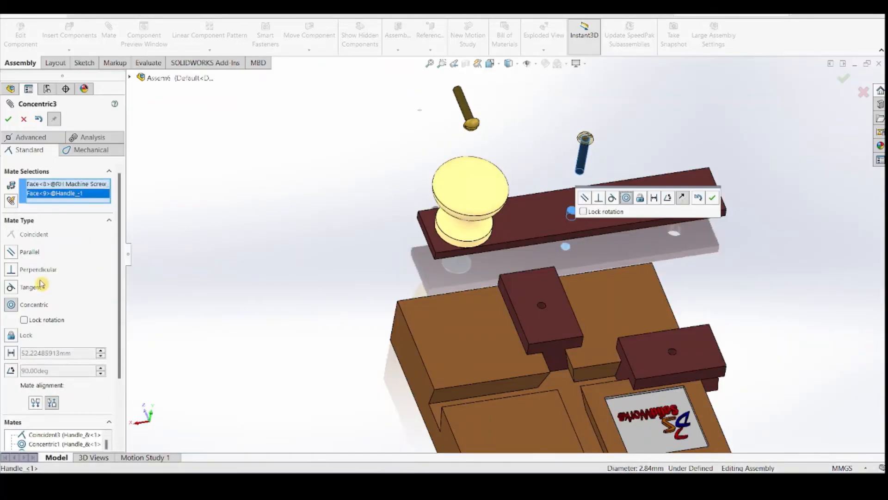
pyautogui.click(8, 119)
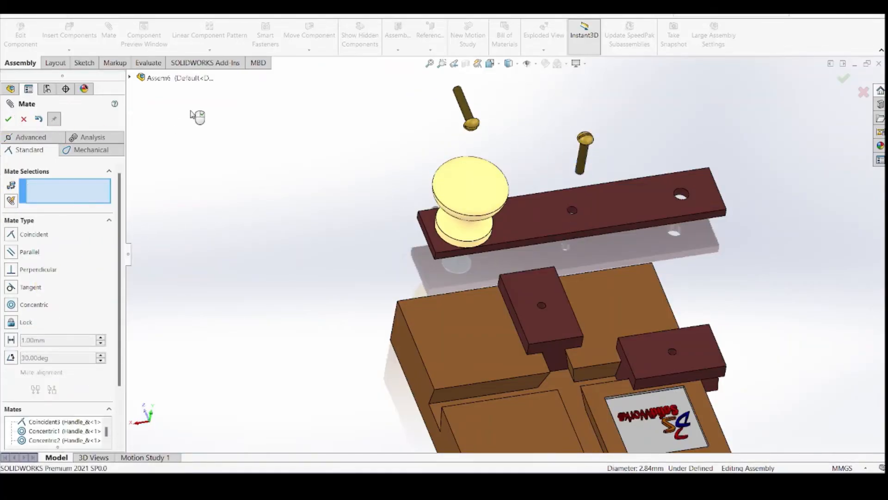
# - Add a Concentric mate between the other RH machine screw's shank and the hole at the handle's end away from the knob
pyautogui.click(462, 101)
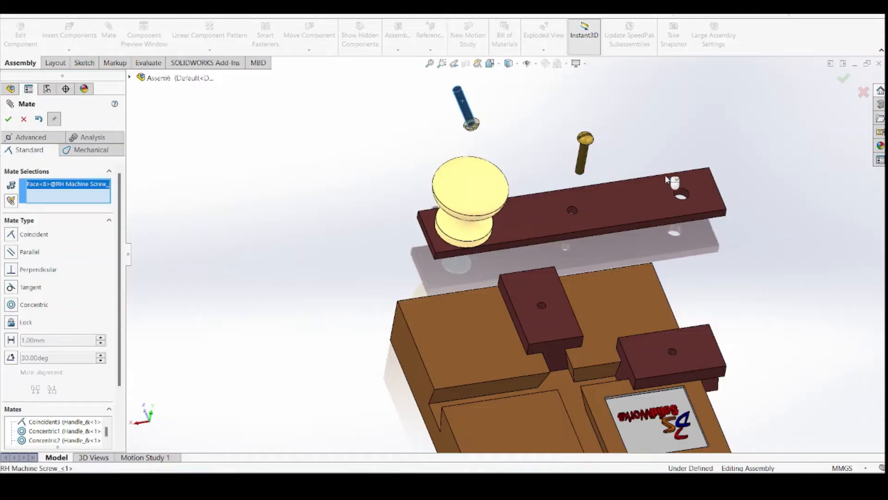
pyautogui.click(683, 193)
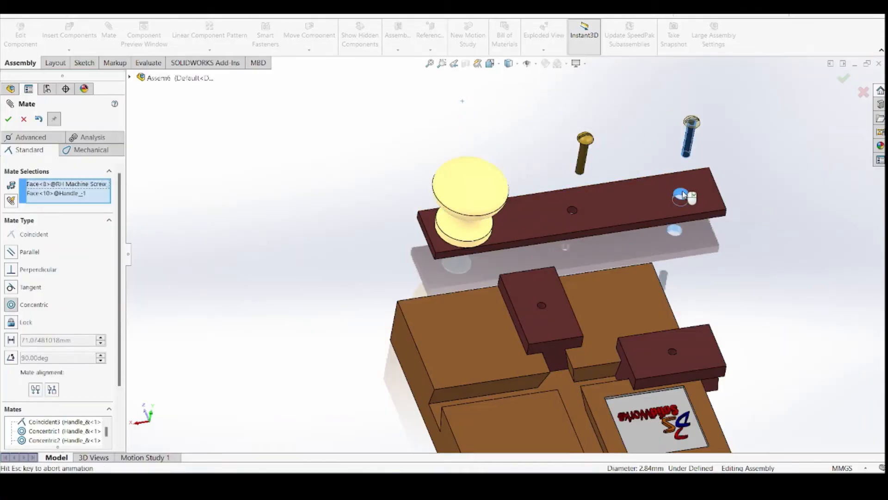
pyautogui.click(8, 119)
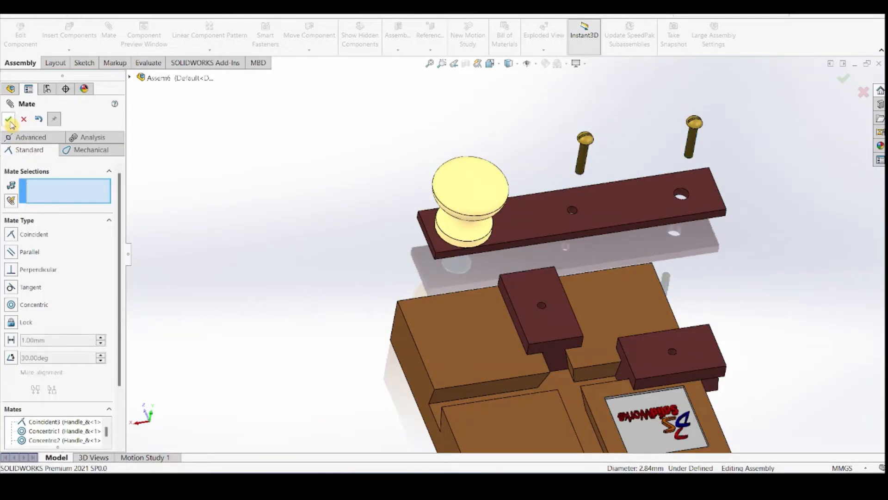
# - In multiple mate mode, mate the head undersides of both RH machine screws Coincident with the handle's top face as common entity
pyautogui.click(12, 201)
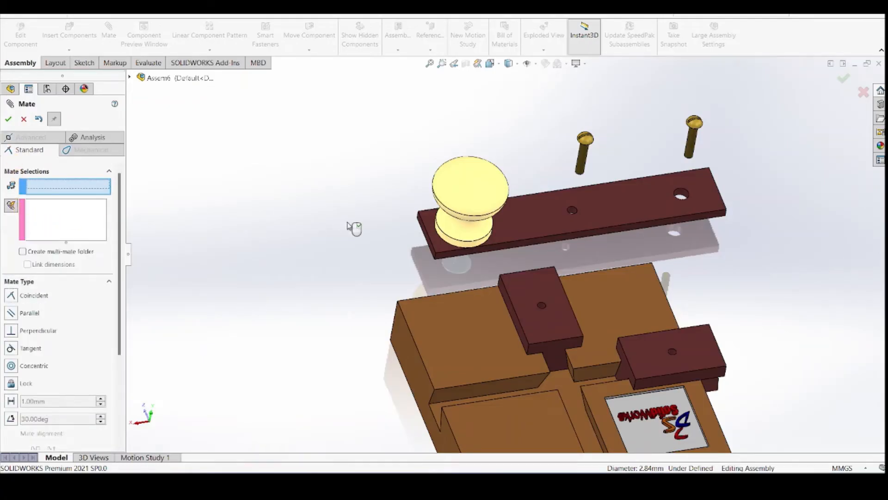
pyautogui.click(624, 202)
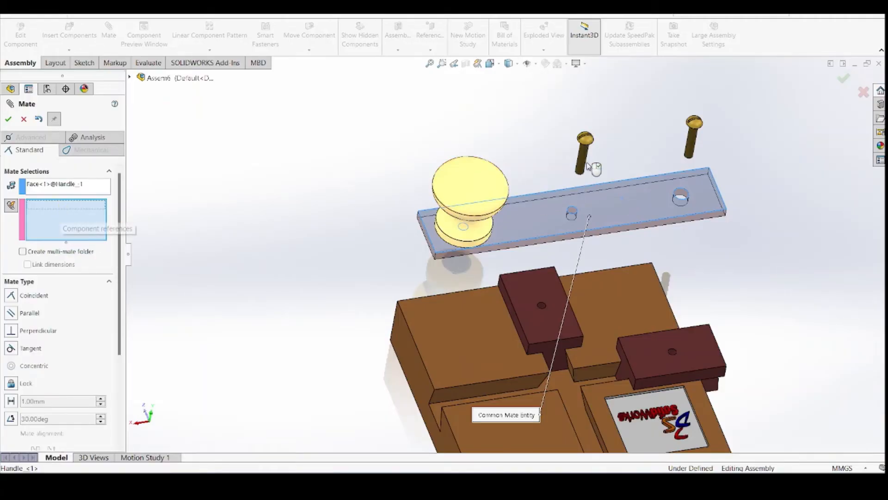
pyautogui.moveTo(615, 171); pyautogui.dragTo(645, 111, button='middle')
pyautogui.scroll(-4, 644, 116)
pyautogui.scroll(-5, 585, 188)
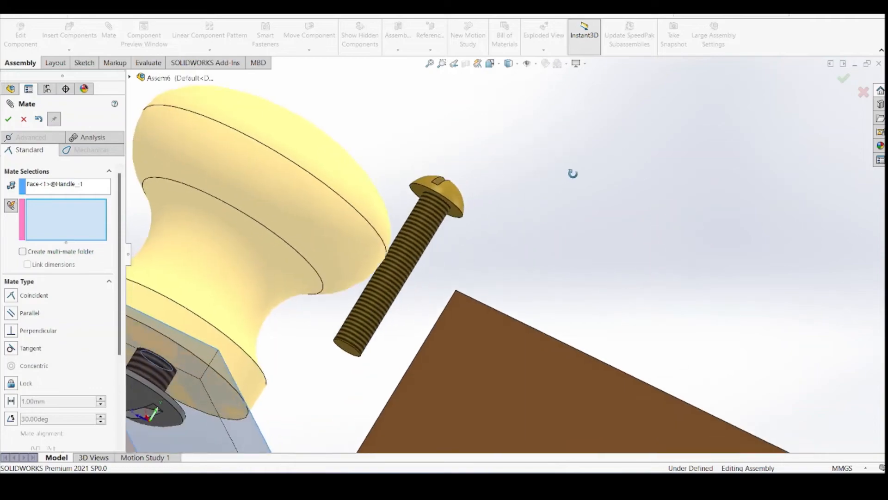
pyautogui.click(431, 225)
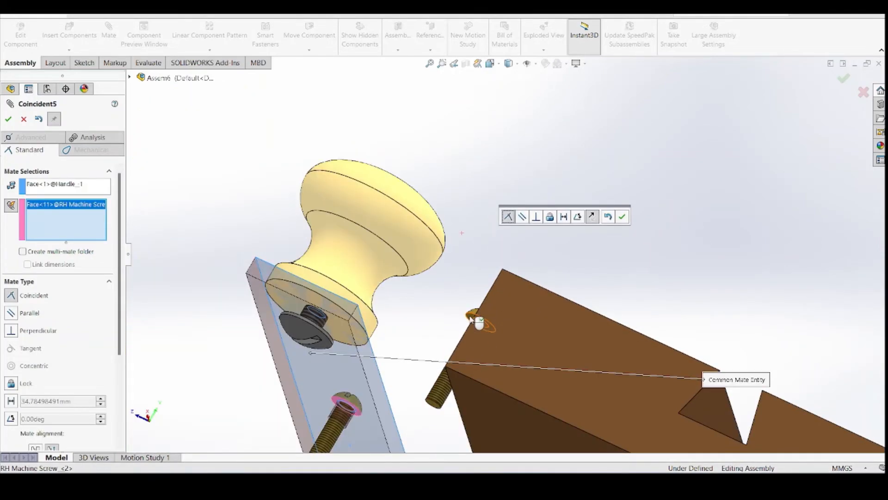
pyautogui.rightClick(479, 321)
pyautogui.click(504, 296)
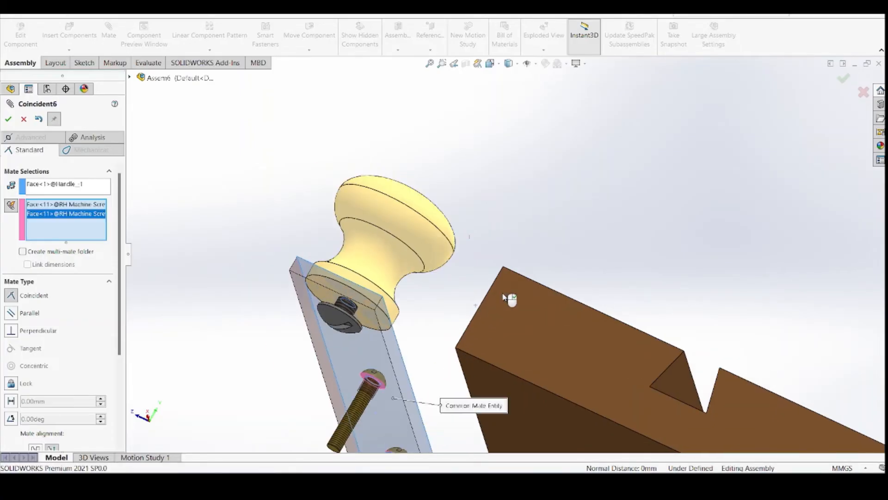
pyautogui.moveTo(504, 297); pyautogui.dragTo(567, 301, button='middle')
pyautogui.scroll(3, 631, 293)
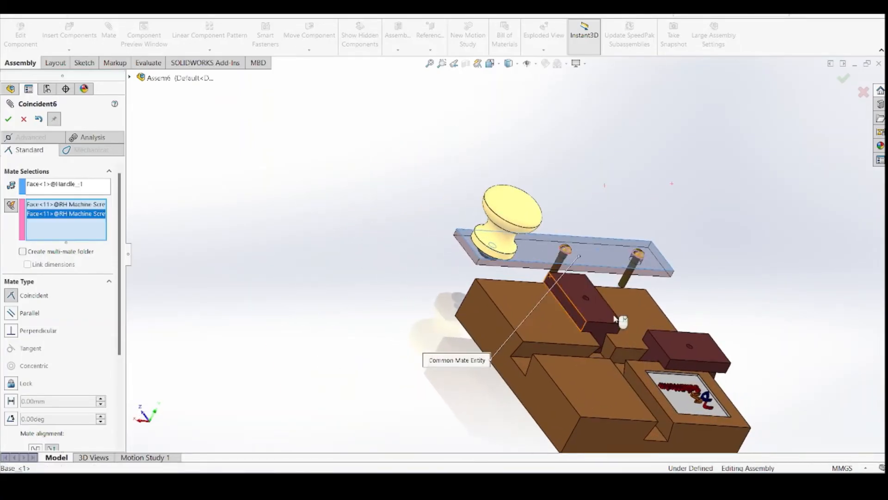
pyautogui.click(9, 120)
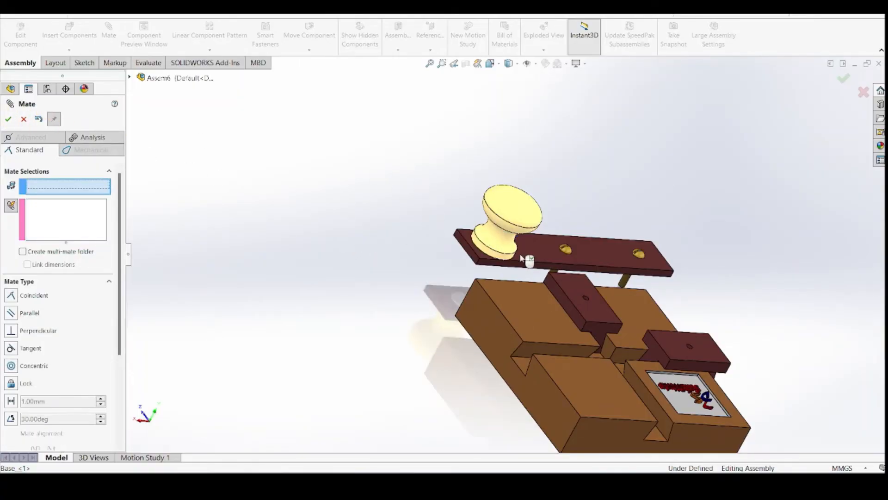
# - Add a Concentric mate between the shank of the handle's end screw and the hole of the slider nearest the base's open front corner
pyautogui.scroll(2, 756, 333)
pyautogui.moveTo(757, 334); pyautogui.dragTo(589, 231, button='middle')
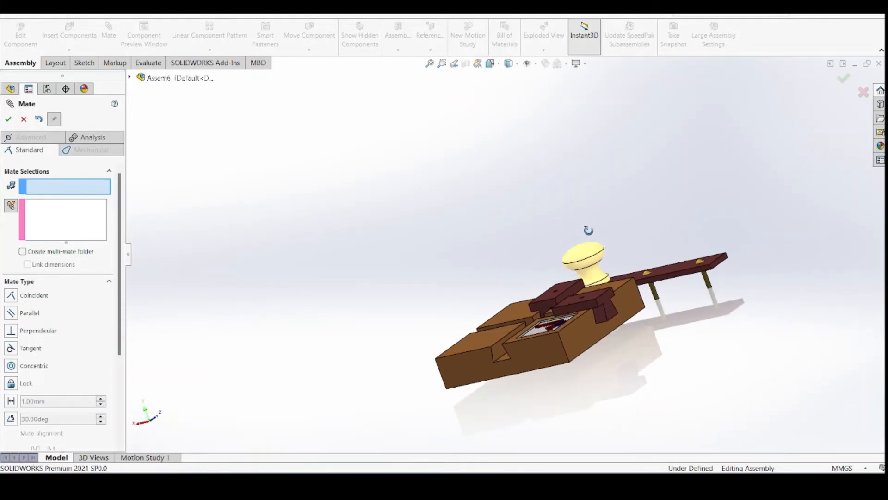
pyautogui.click(709, 284)
pyautogui.scroll(-2, 611, 311)
pyautogui.moveTo(560, 306); pyautogui.dragTo(597, 307, button='middle')
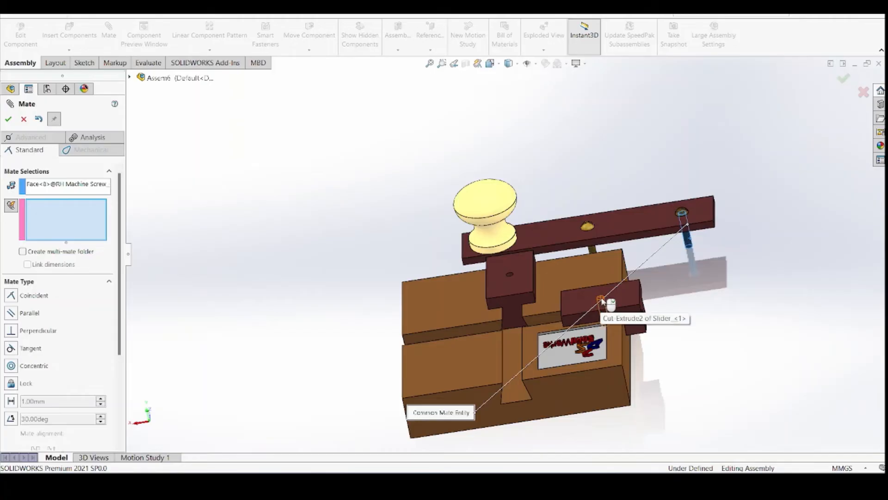
pyautogui.scroll(-2, 600, 299)
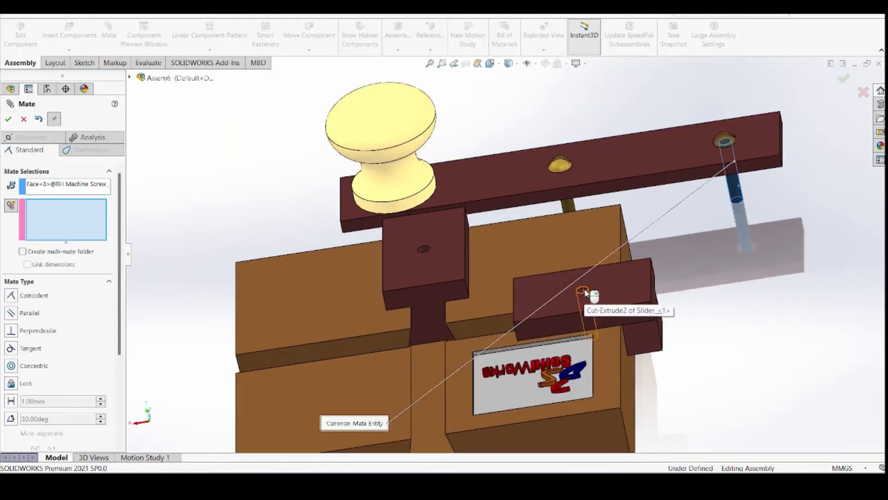
pyautogui.click(497, 67)
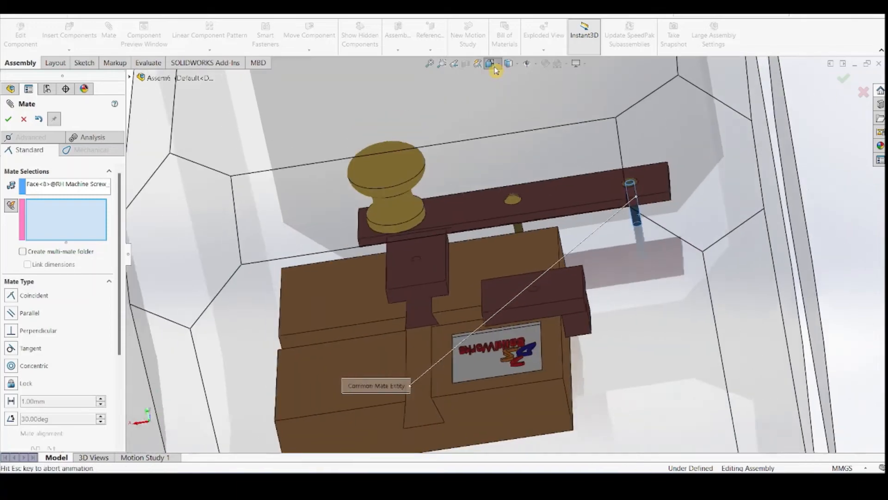
pyautogui.click(497, 67)
pyautogui.click(499, 67)
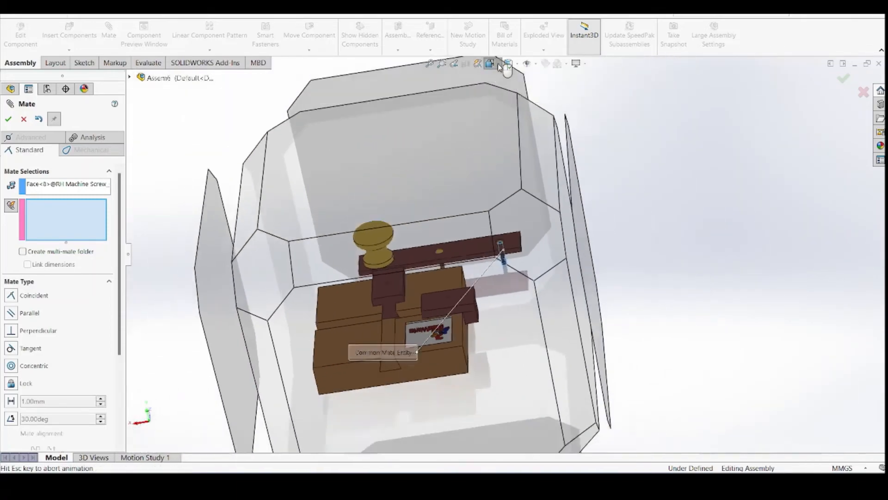
pyautogui.click(546, 94)
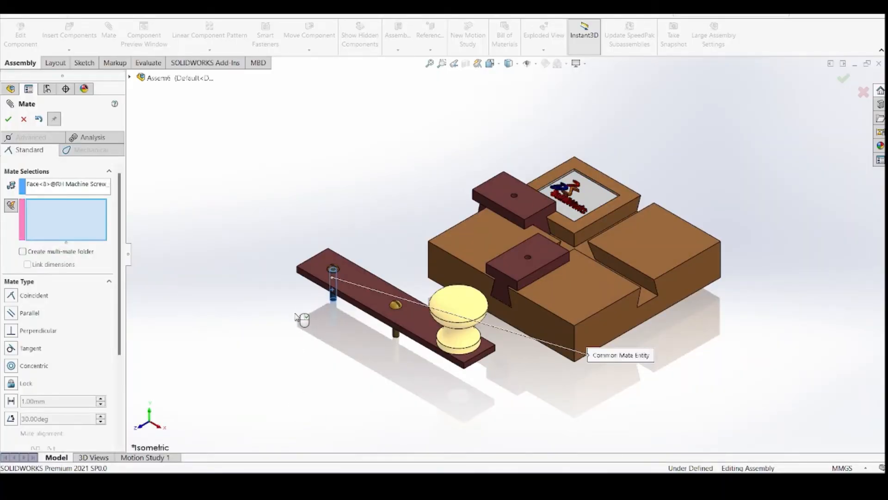
pyautogui.click(529, 260)
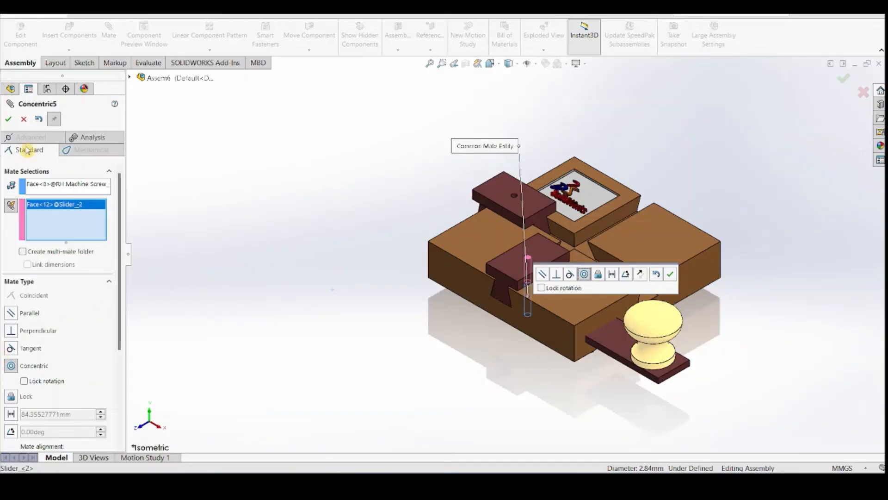
pyautogui.click(9, 119)
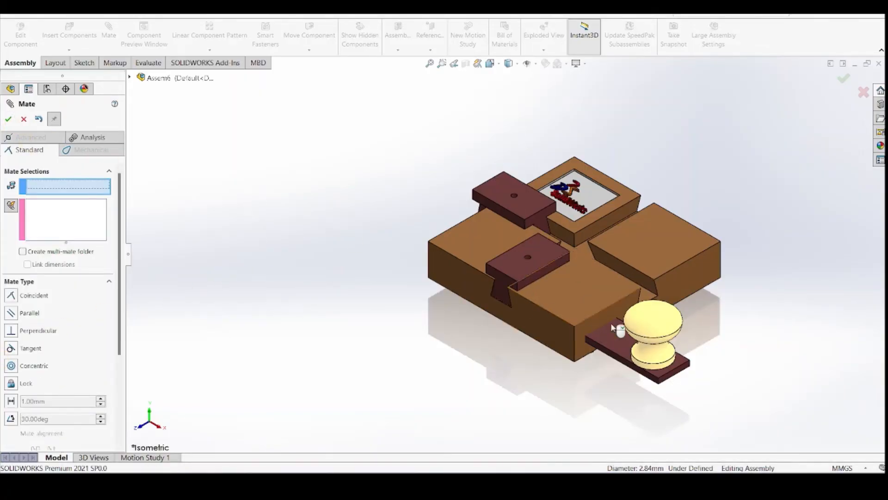
# - Pull the handle and its attached slider out from the base and mate the handle's bottom face Coincident with the slider's top face
pyautogui.moveTo(608, 347); pyautogui.dragTo(300, 357)
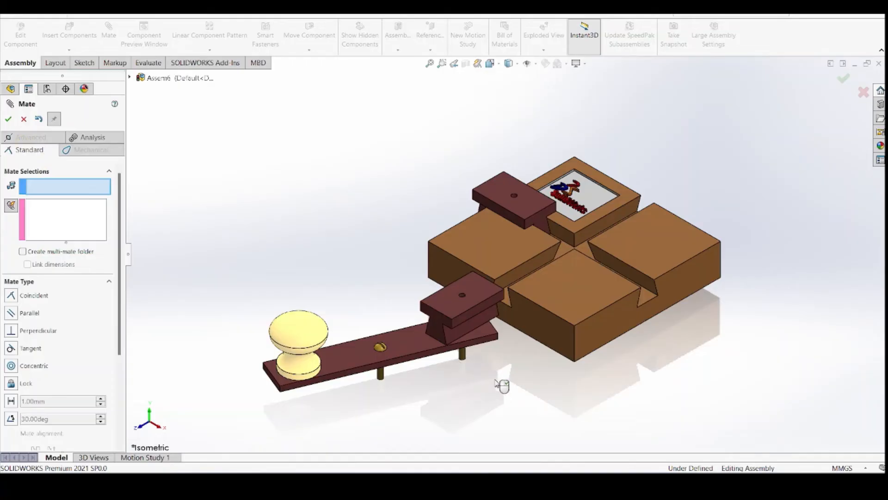
pyautogui.moveTo(494, 378); pyautogui.dragTo(482, 350, button='middle')
pyautogui.click(439, 303)
pyautogui.click(458, 285)
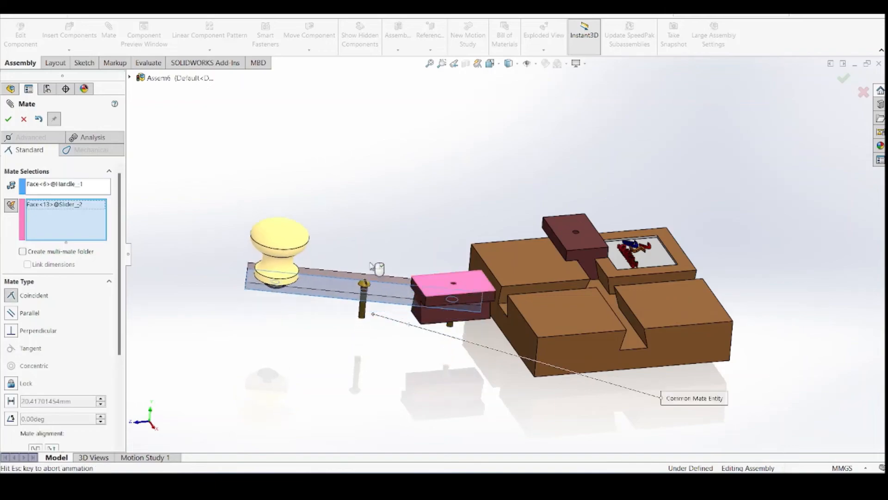
pyautogui.click(8, 122)
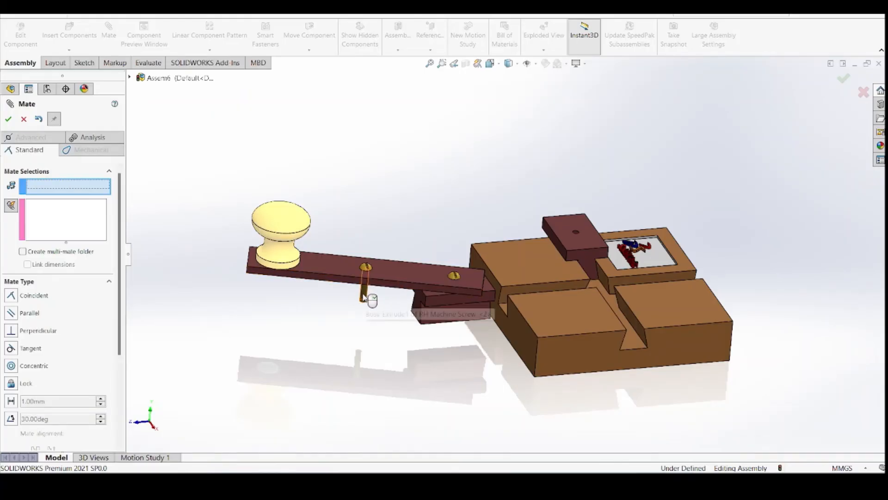
# - Add a Concentric mate between the handle's middle screw shank and the other slider's hole, and finish mating
pyautogui.moveTo(367, 297); pyautogui.dragTo(430, 274, button='middle')
pyautogui.scroll(-2, 429, 273)
pyautogui.click(421, 275)
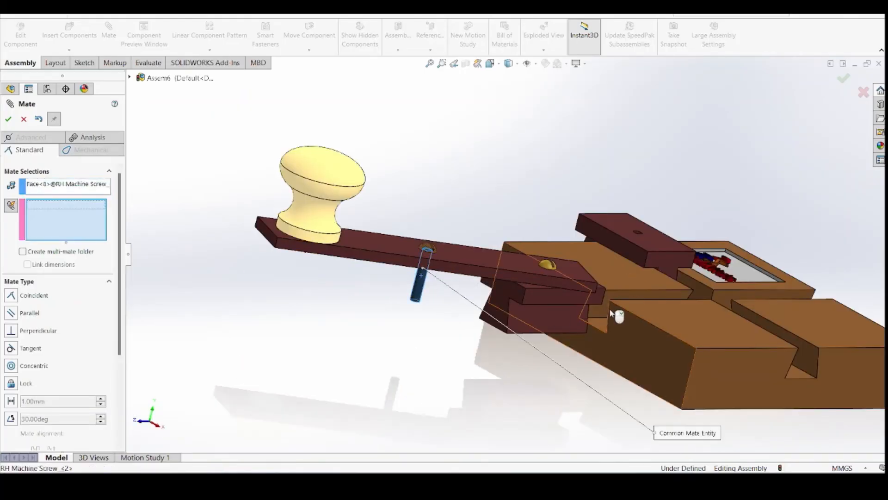
pyautogui.scroll(2, 526, 274)
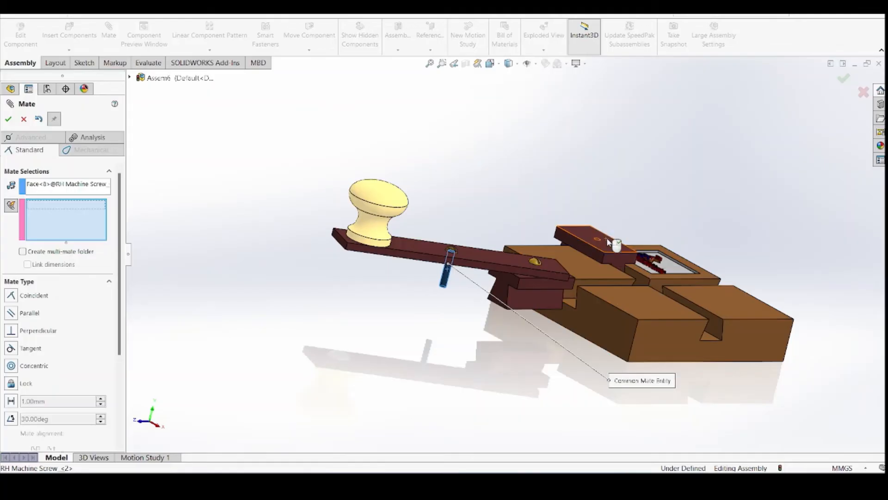
pyautogui.scroll(-5, 601, 244)
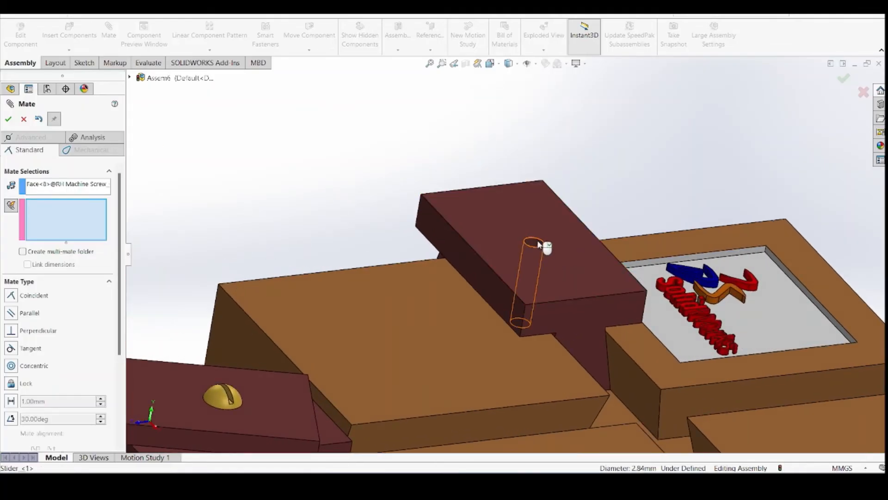
pyautogui.click(551, 260)
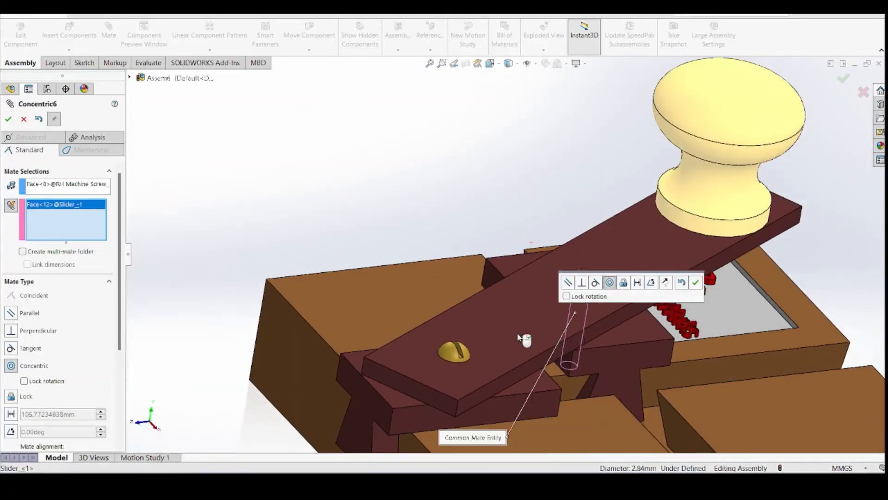
pyautogui.click(8, 120)
pyautogui.scroll(5, 299, 233)
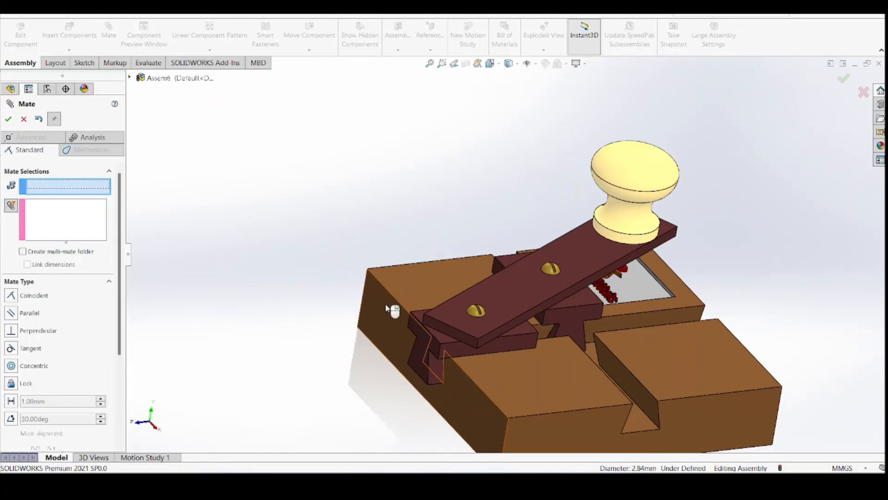
pyautogui.click(11, 122)
# - Show the assembly in isometric view and move the knob to test the handle's motion
pyautogui.scroll(3, 606, 349)
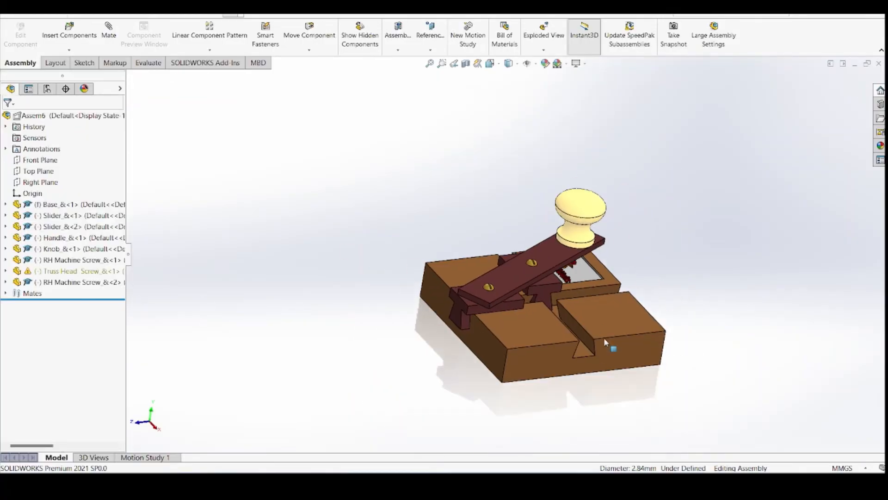
pyautogui.click(509, 63)
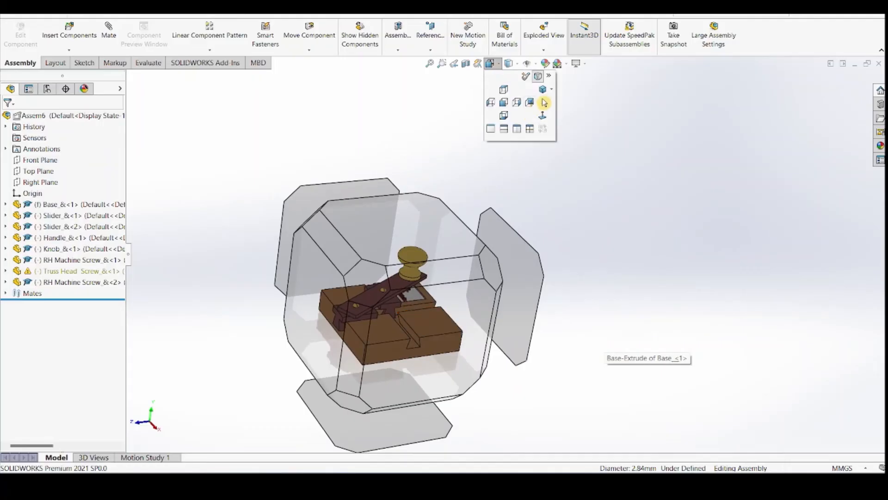
pyautogui.click(544, 102)
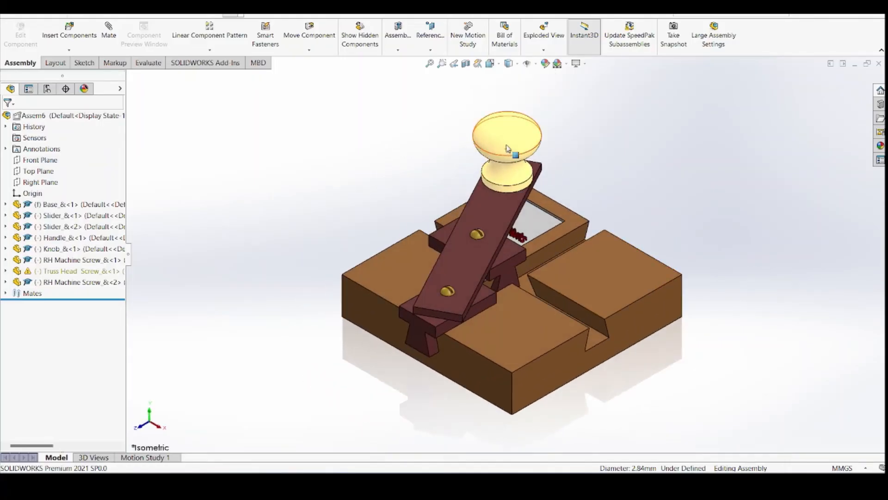
pyautogui.moveTo(506, 148); pyautogui.dragTo(351, 132)
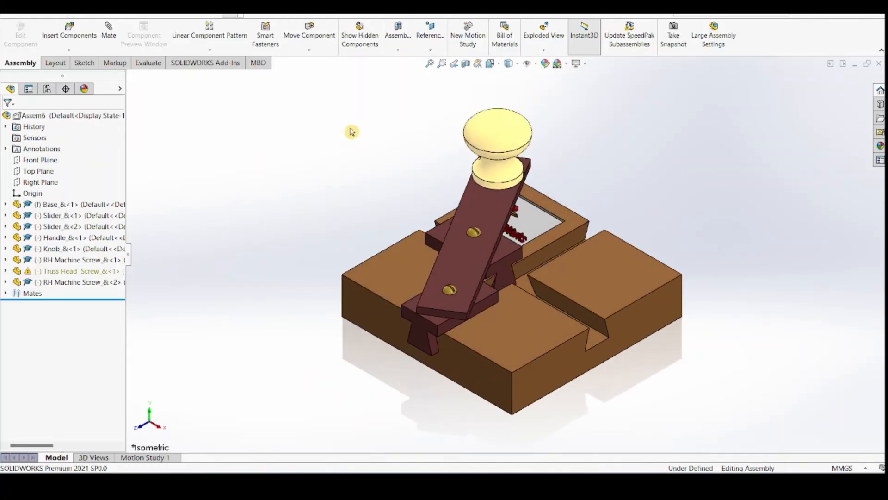
# - In Motion Study 1, add a rotary motor on the handle's top face with a constant speed of 50
pyautogui.click(162, 458)
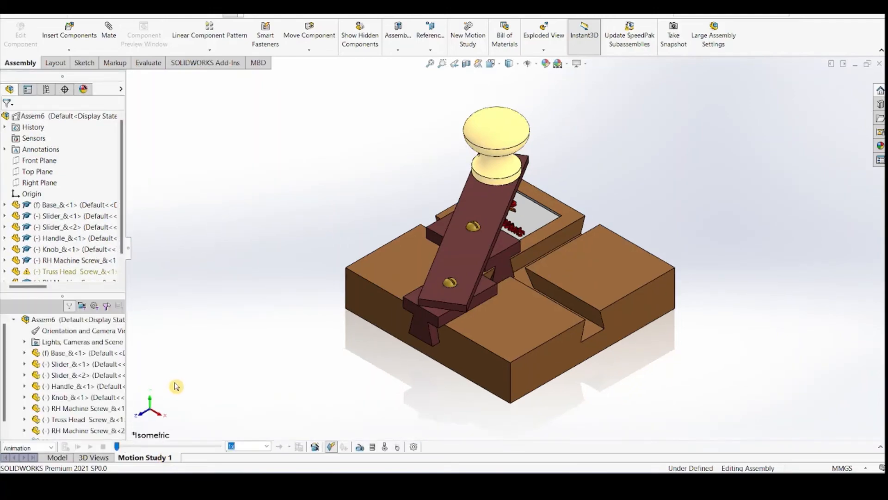
pyautogui.click(879, 448)
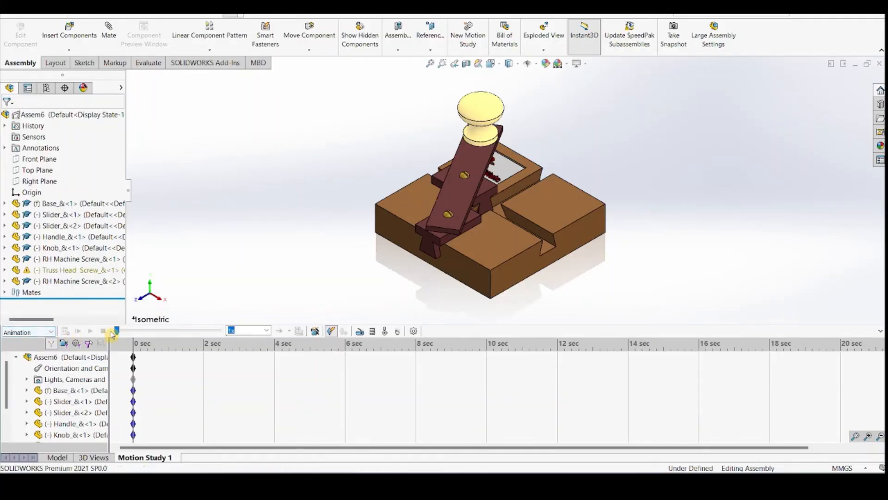
pyautogui.click(360, 329)
pyautogui.click(459, 160)
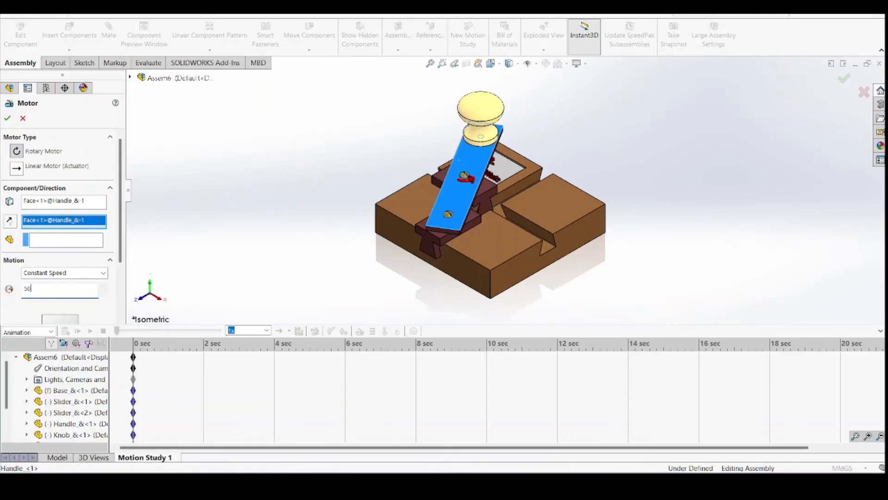
pyautogui.click(7, 119)
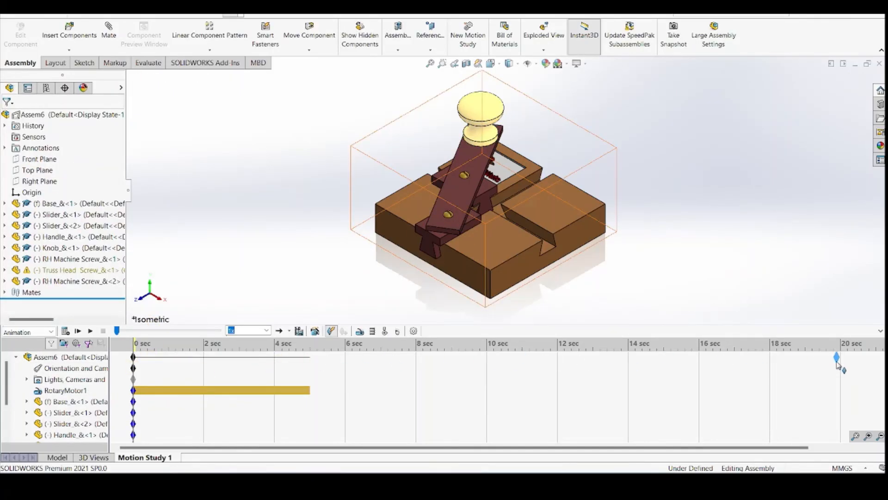
# - Extend the motion study's duration to 20 seconds, calculate the animation and collapse the timeline
pyautogui.moveTo(837, 363); pyautogui.dragTo(841, 358)
pyautogui.click(552, 388)
pyautogui.click(180, 357)
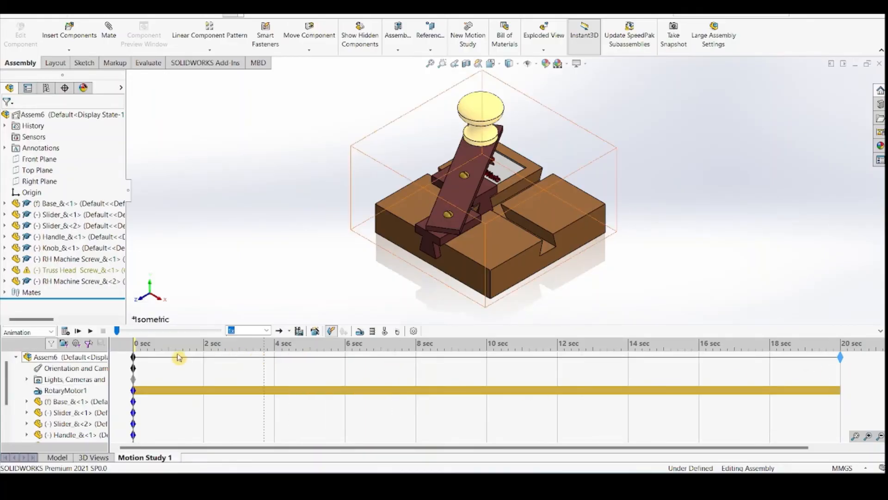
pyautogui.click(78, 331)
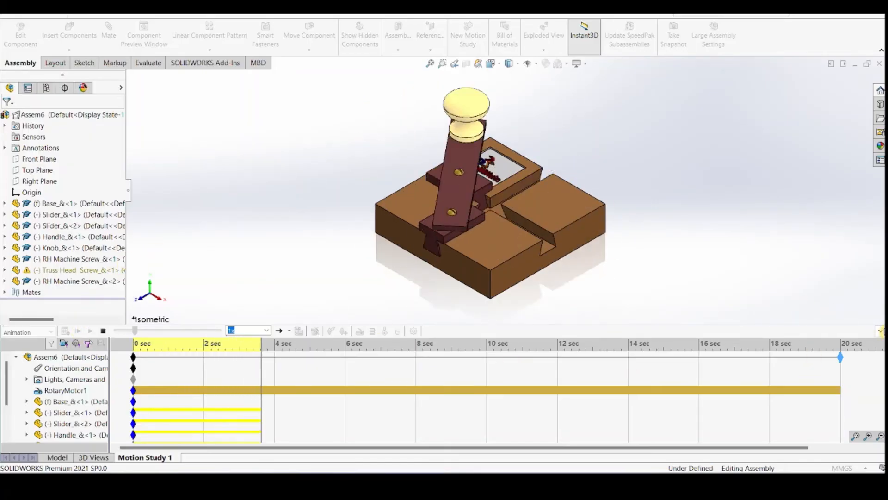
pyautogui.click(880, 331)
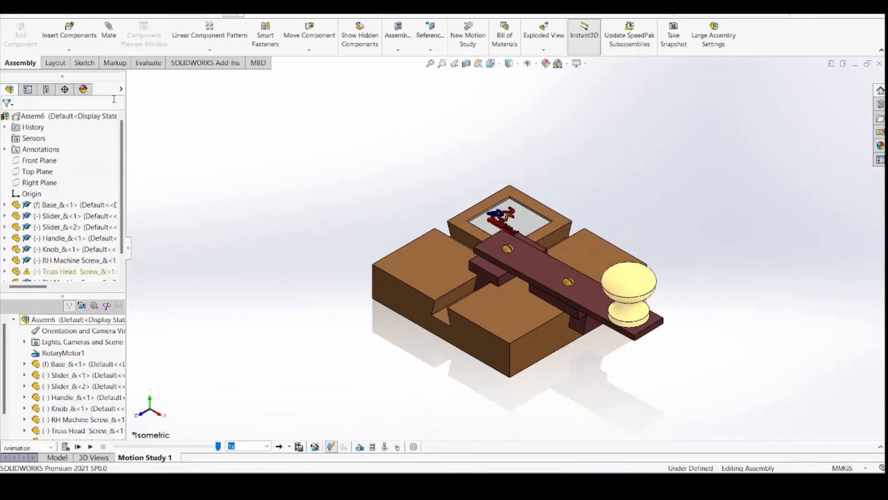
# - Start an exploded view and add a step moving the knob about 72 mm upward along Y
pyautogui.click(544, 39)
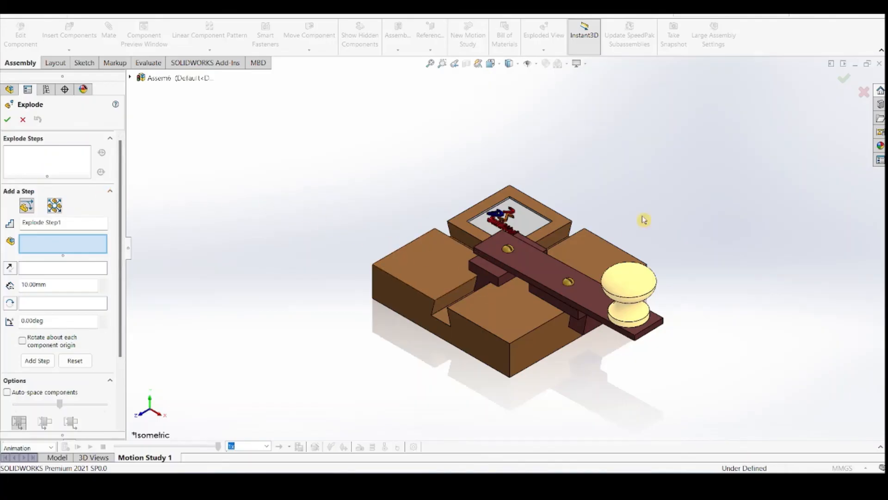
pyautogui.click(636, 284)
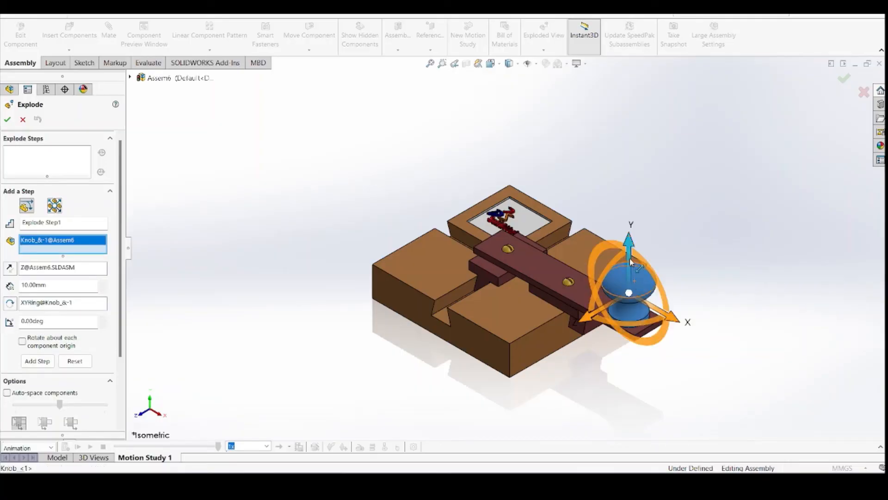
pyautogui.moveTo(629, 259); pyautogui.dragTo(632, 135)
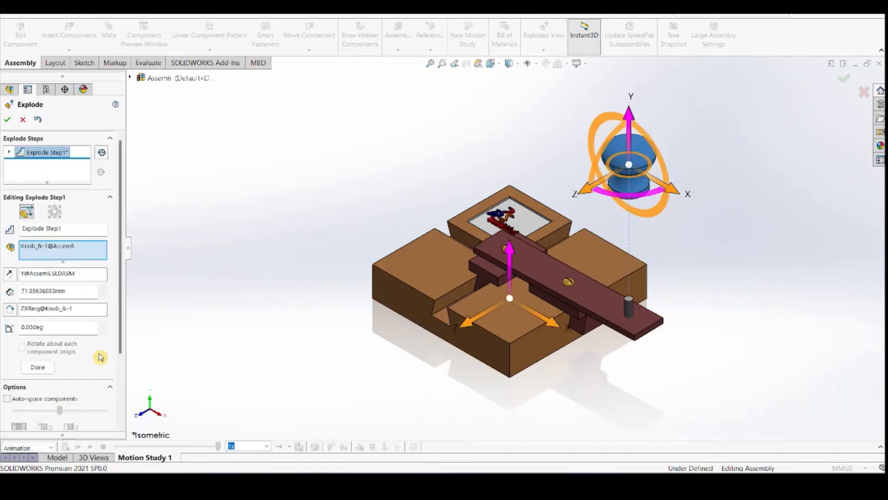
pyautogui.click(37, 369)
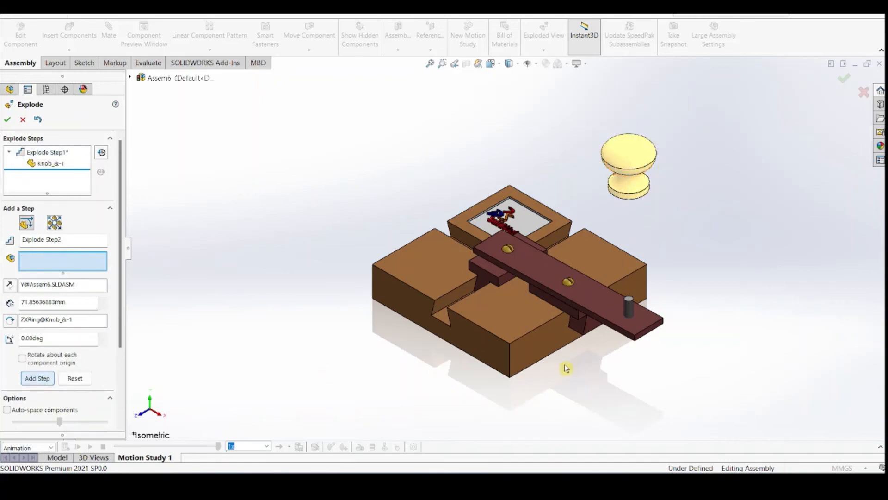
# - Add an explode step moving the truss head screw about 60 mm downward along Y, out of the handle
pyautogui.click(630, 308)
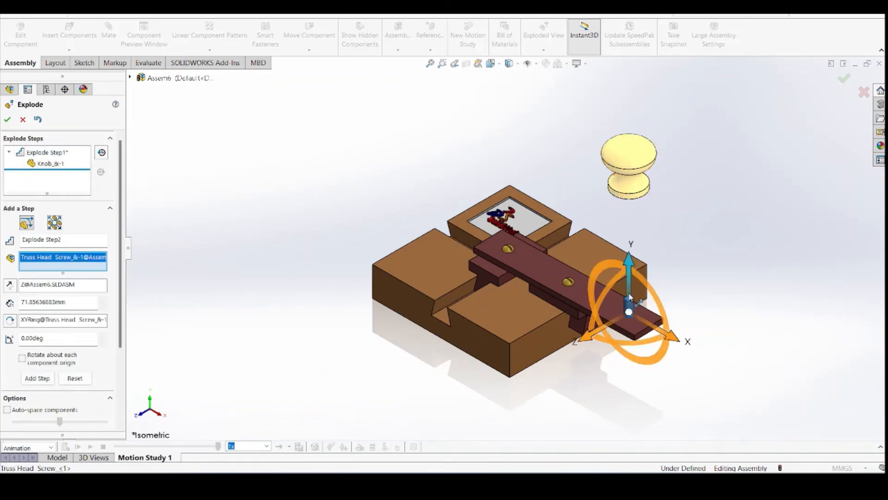
pyautogui.moveTo(630, 292); pyautogui.dragTo(630, 400)
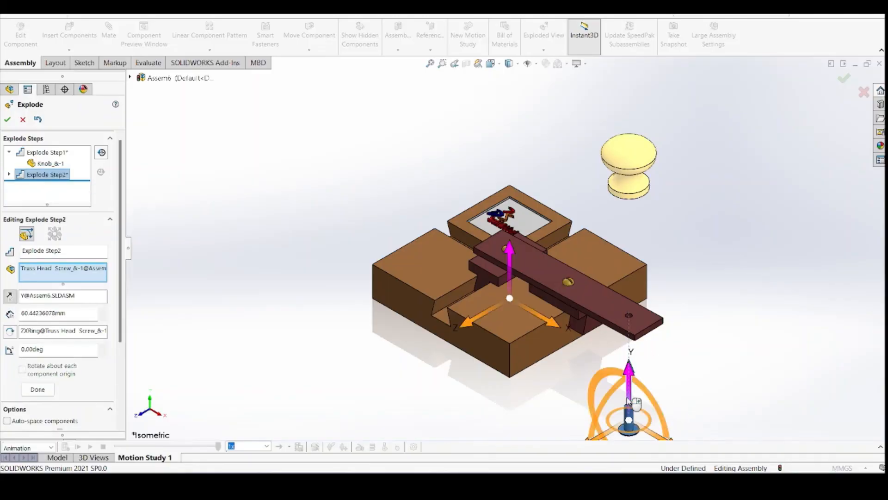
pyautogui.click(32, 387)
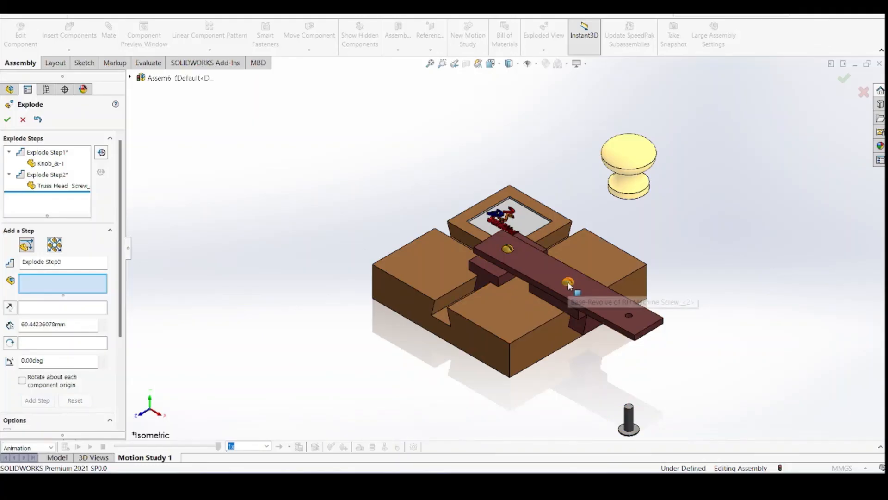
# - Add separate explode steps moving the middle RH machine screw upward along Y and the handle's end RH machine screw about 65 mm upward
pyautogui.click(577, 222)
pyautogui.moveTo(572, 240); pyautogui.dragTo(572, 129)
pyautogui.click(50, 413)
pyautogui.click(508, 248)
pyautogui.moveTo(509, 215); pyautogui.dragTo(508, 100)
pyautogui.click(37, 396)
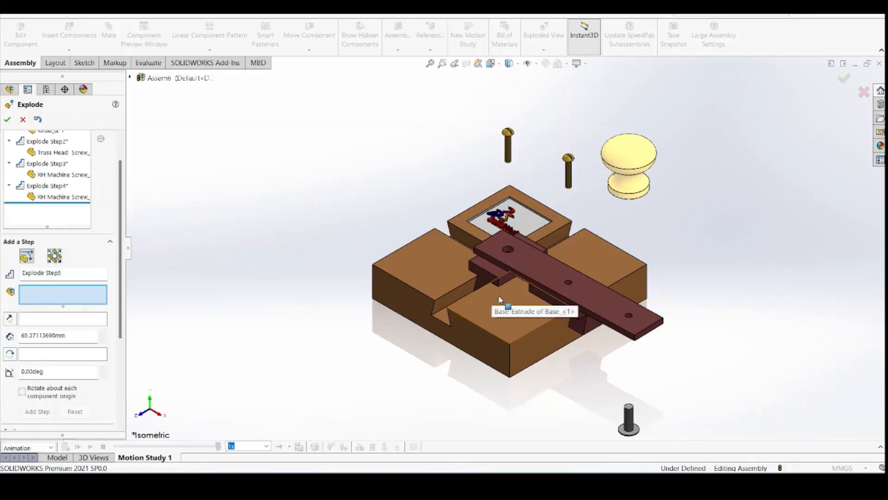
# - Add explode steps moving the handle about 41 mm upward along Y and the slider beneath its knob end about 79 mm outward along X
pyautogui.click(558, 266)
pyautogui.moveTo(572, 263); pyautogui.dragTo(572, 189)
pyautogui.click(576, 292)
pyautogui.moveTo(601, 319); pyautogui.dragTo(724, 395)
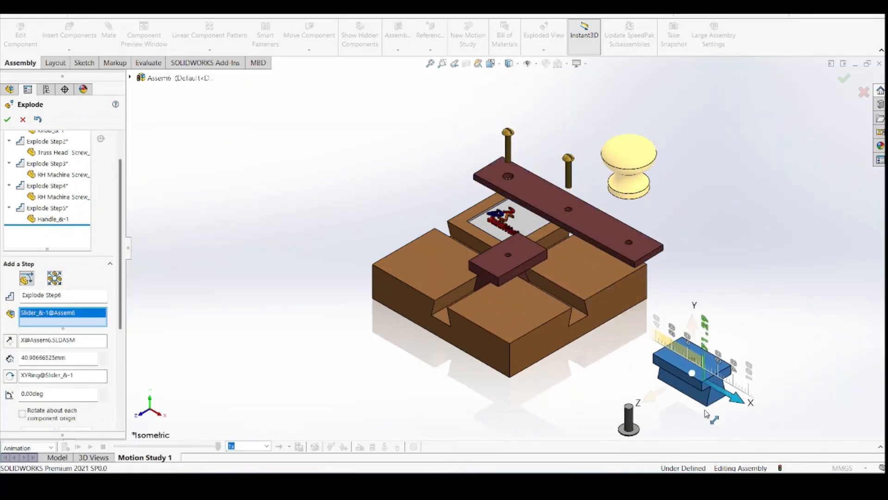
pyautogui.scroll(-5, 58, 386)
pyautogui.click(37, 273)
# - Add an explode step moving the second slider about 93 mm outward along Z, with 0 degrees of rotation
pyautogui.click(486, 273)
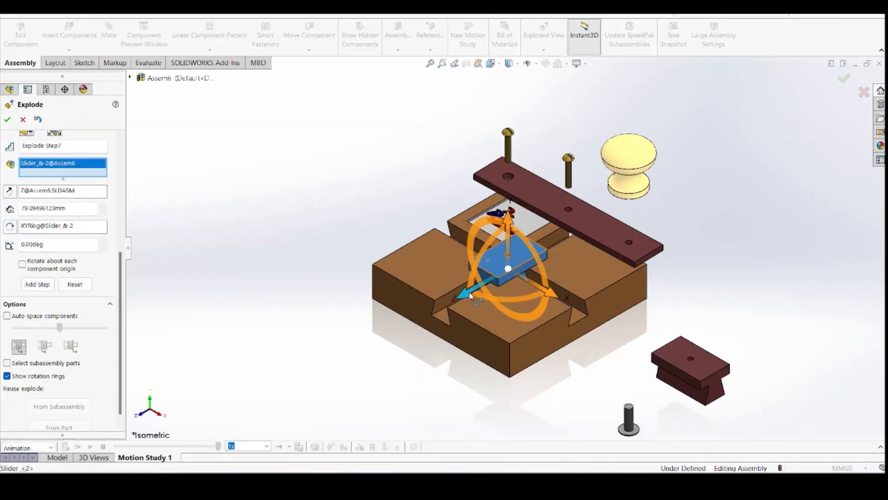
pyautogui.moveTo(472, 299); pyautogui.dragTo(449, 316)
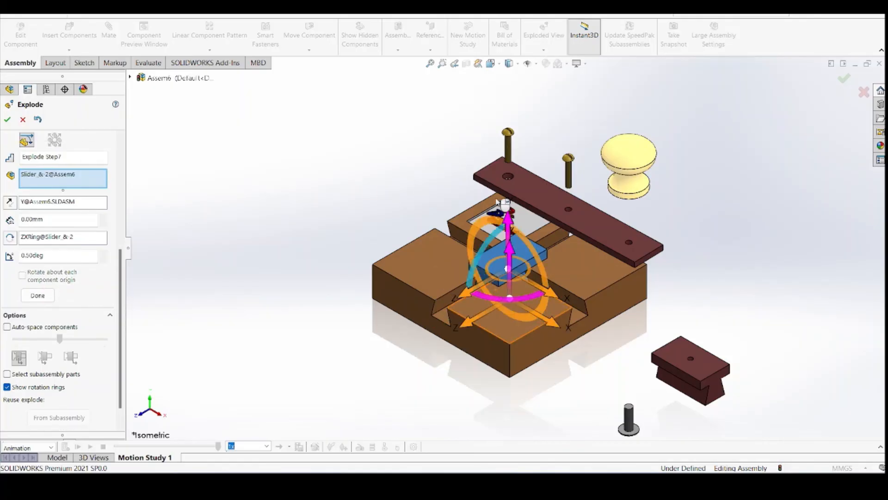
pyautogui.moveTo(483, 288); pyautogui.dragTo(339, 371)
pyautogui.click(40, 307)
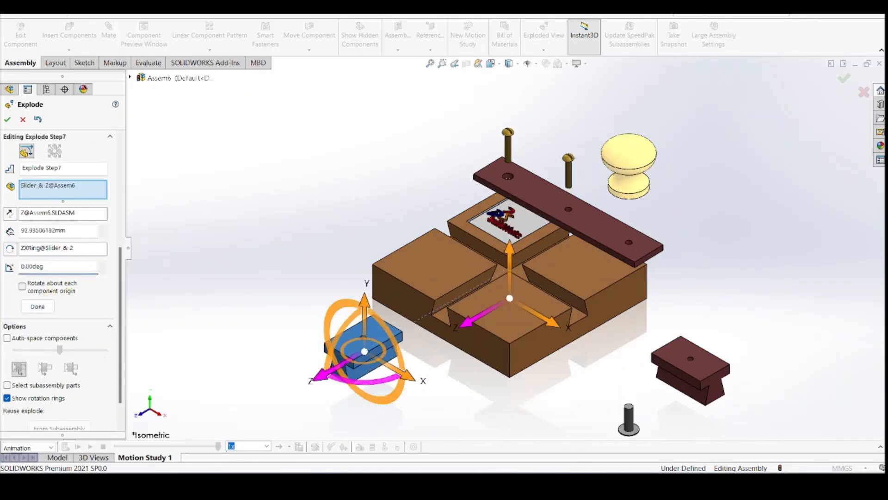
pyautogui.click(37, 307)
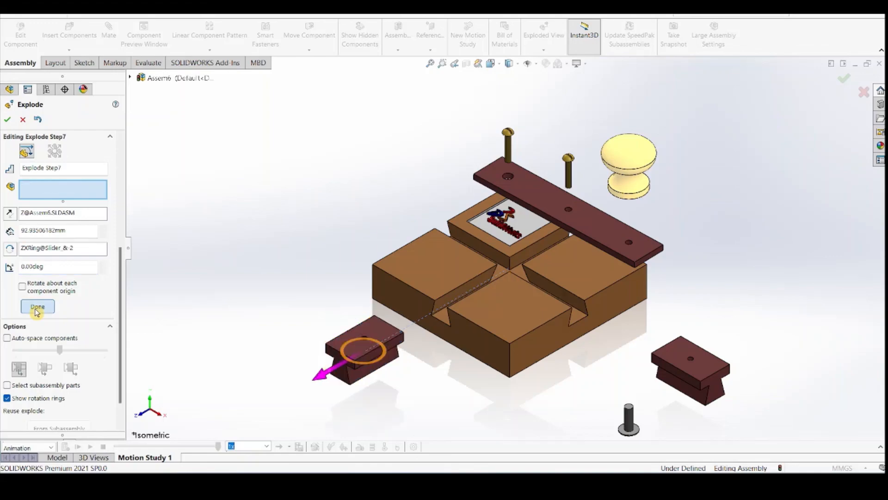
# - Add an explode step moving the base about 33 mm downward along Y and accept the exploded view
pyautogui.click(510, 306)
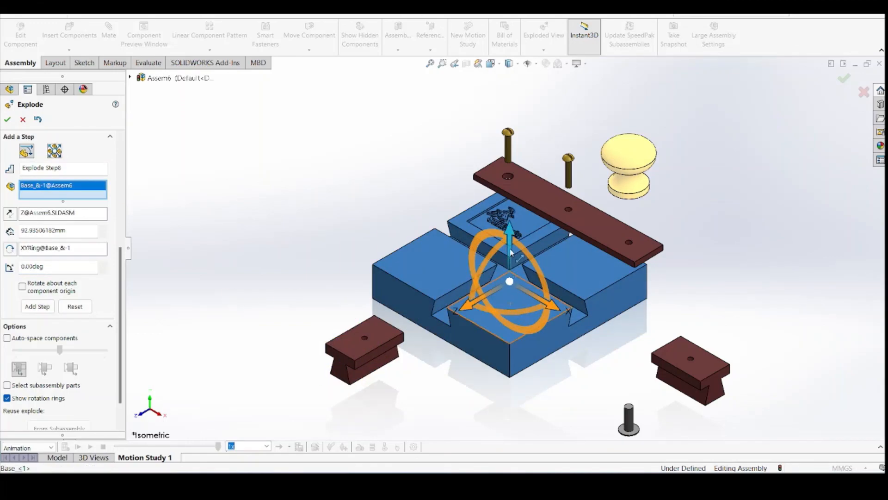
pyautogui.moveTo(510, 262); pyautogui.dragTo(504, 309)
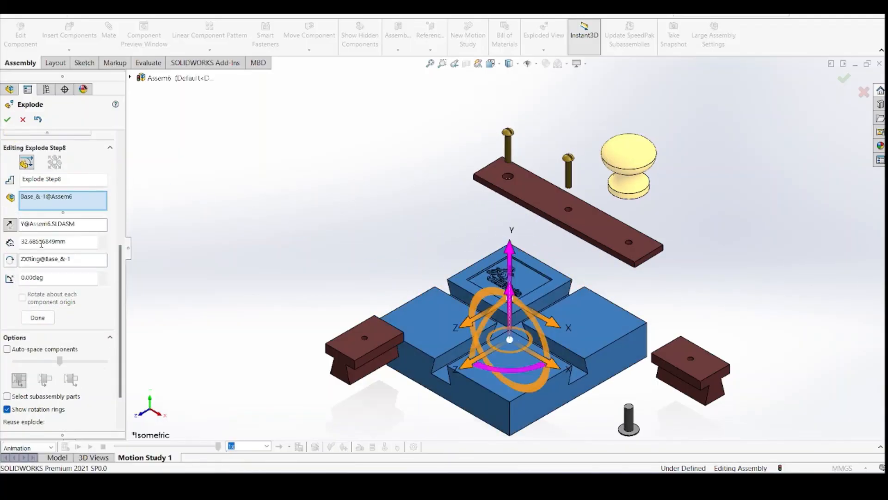
pyautogui.click(38, 318)
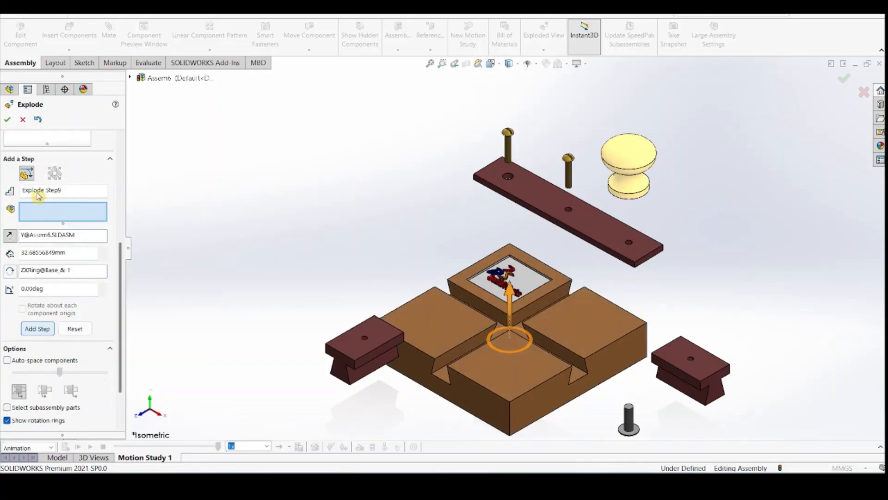
pyautogui.click(7, 121)
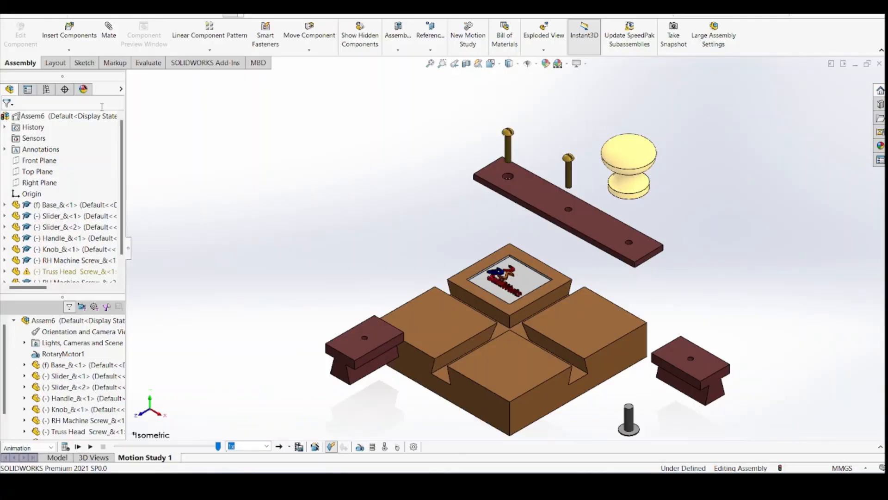
# - Play the animated collapse of the top assembly, followed by its animated explode
pyautogui.rightClick(54, 122)
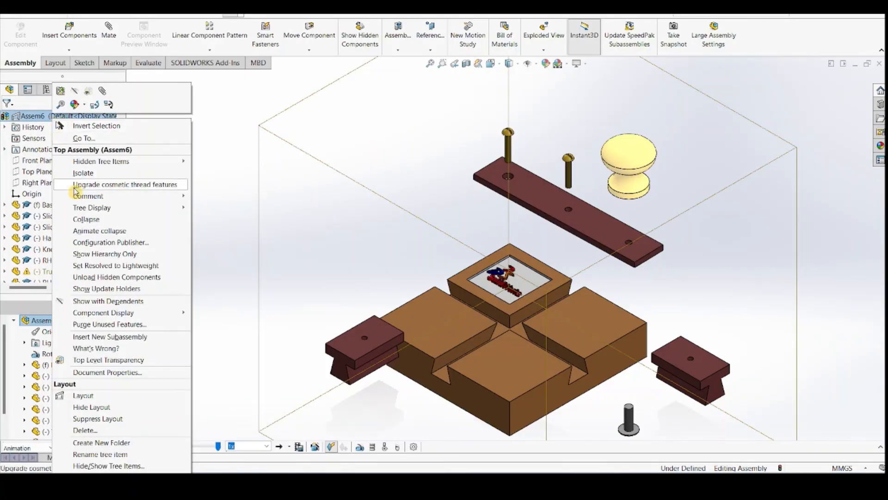
pyautogui.click(79, 231)
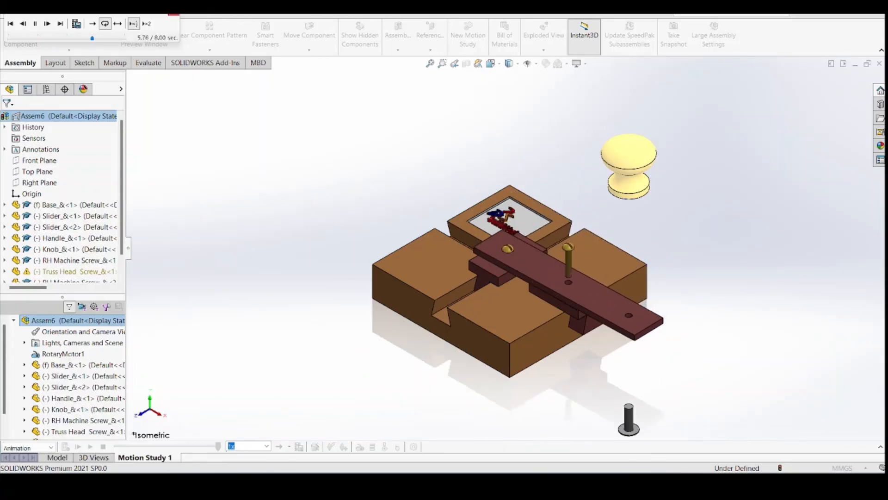
pyautogui.rightClick(57, 116)
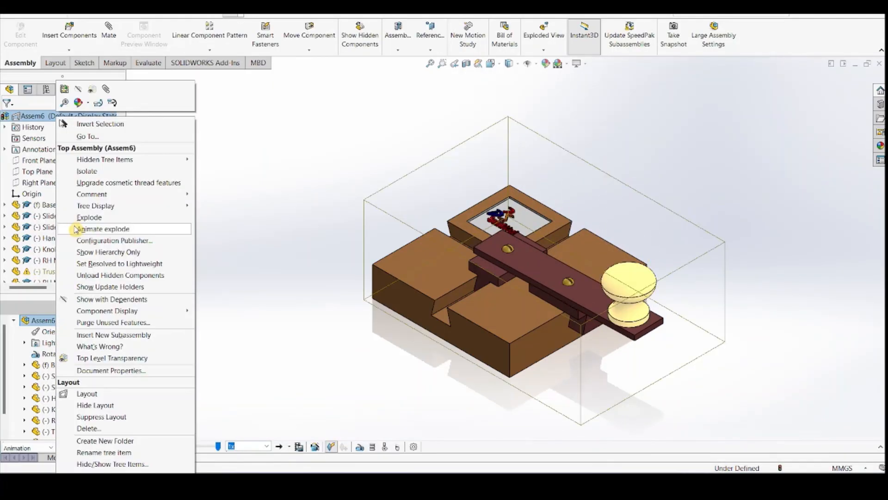
pyautogui.click(76, 230)
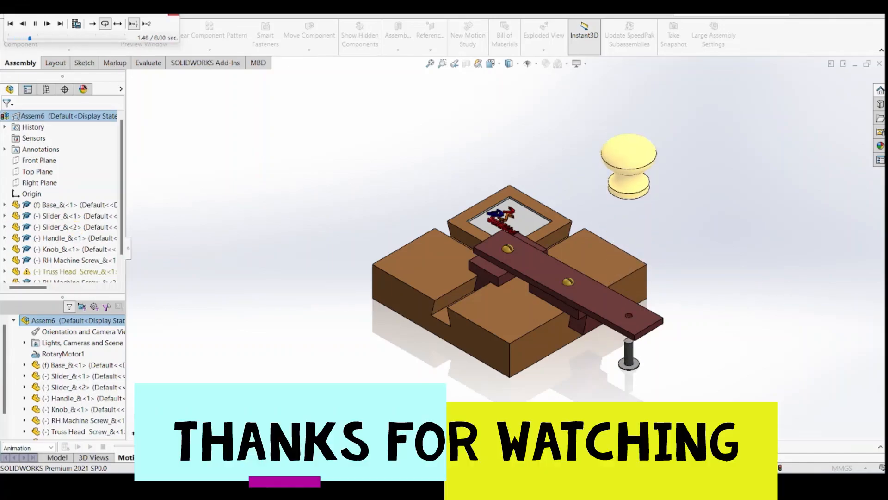